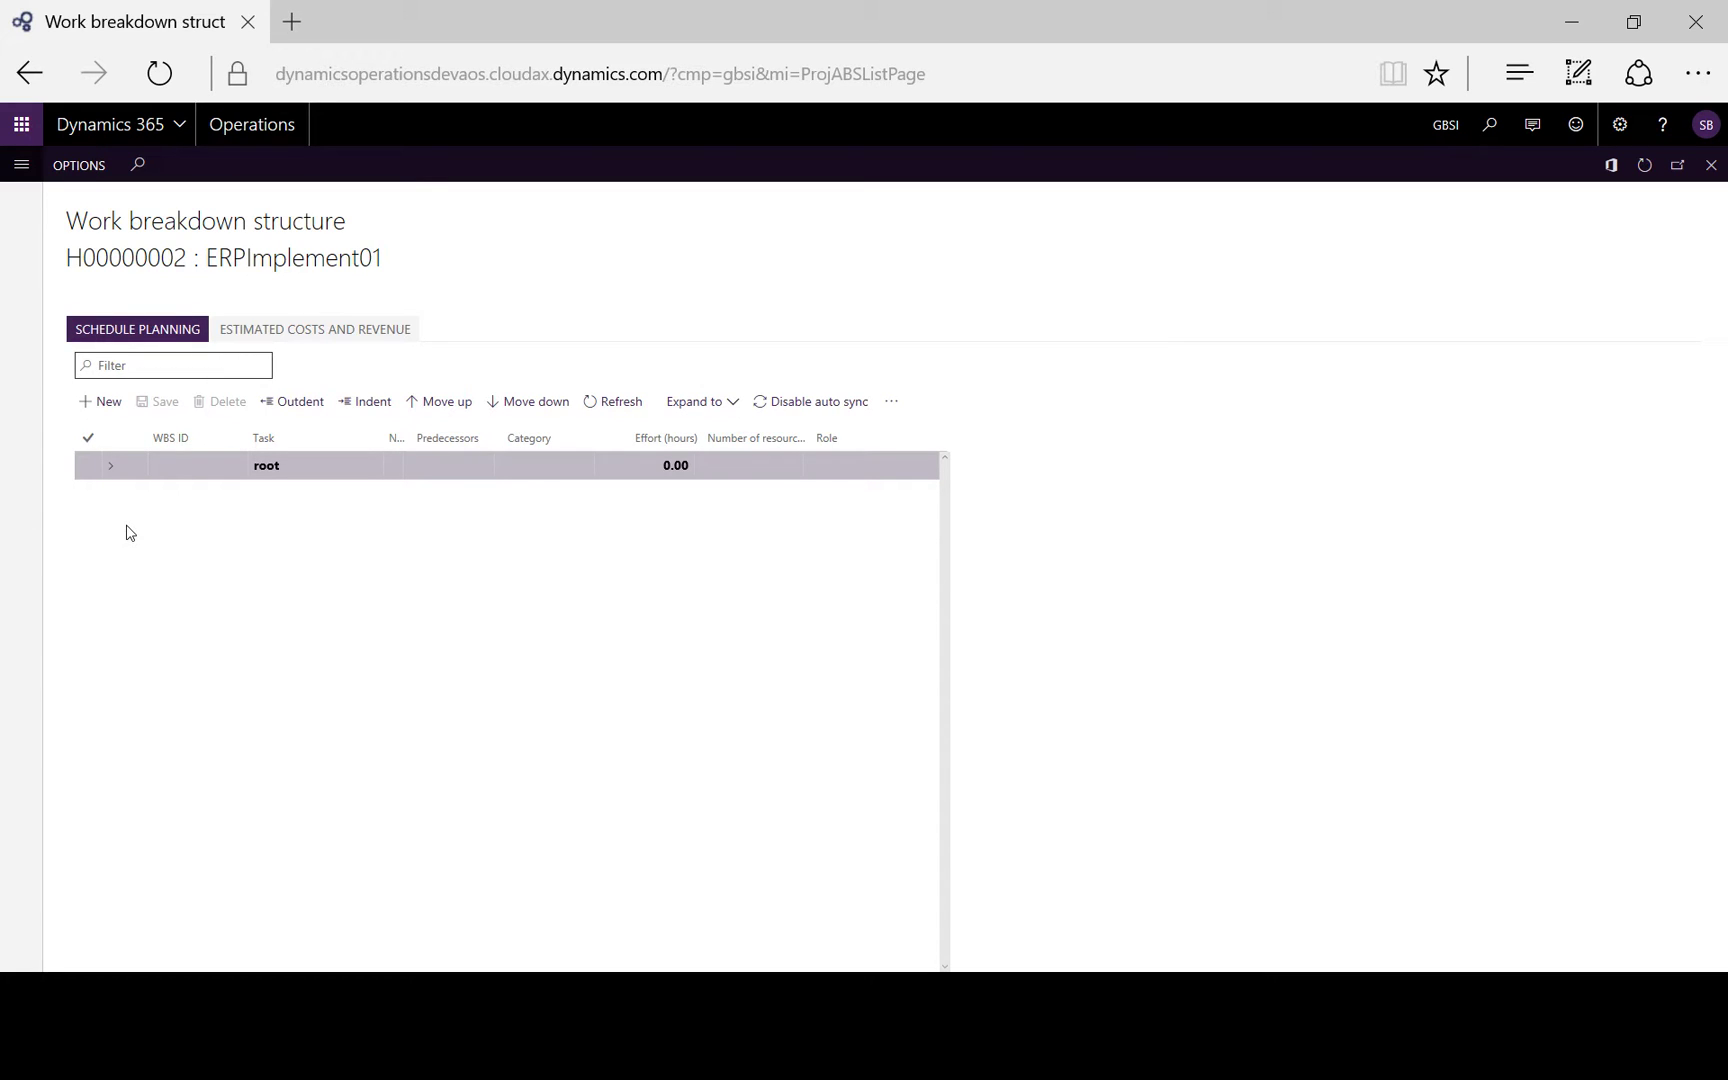
Expand the ERPImplement01 root and its Planning task to reveal subtasks 1.1–1.9, then check the Expand to levels.
click(112, 466)
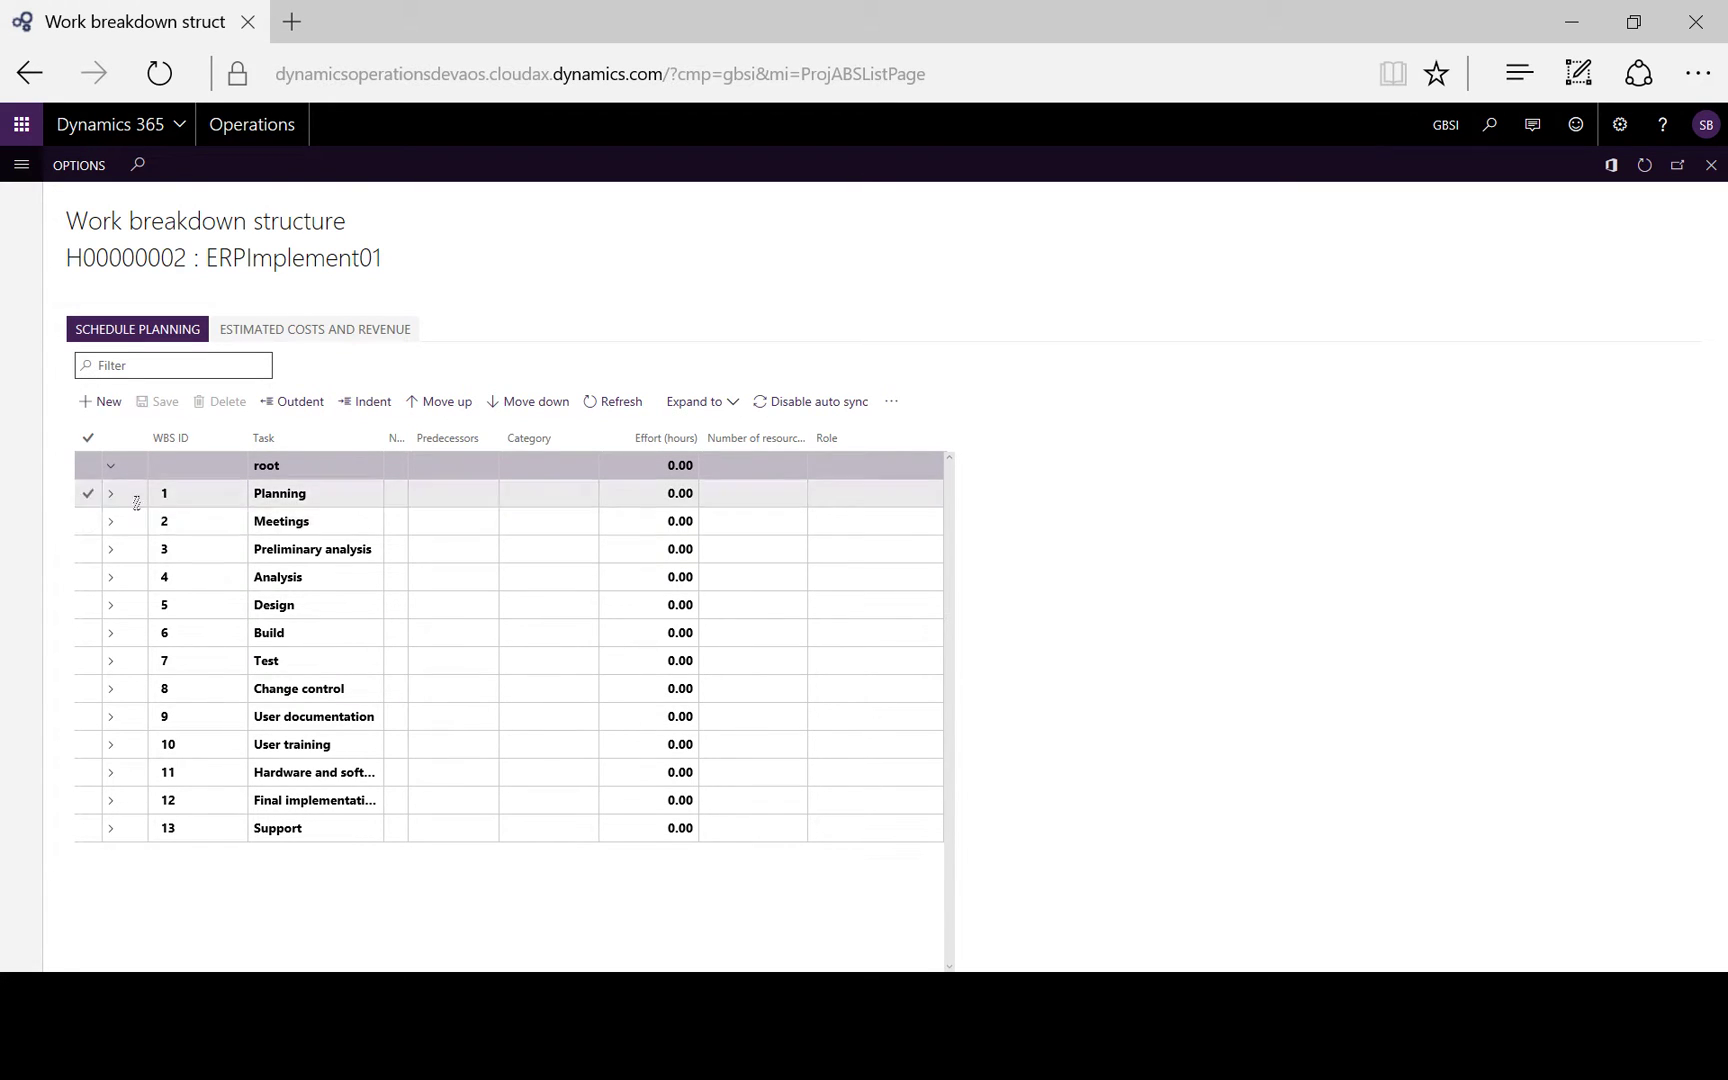
click(115, 499)
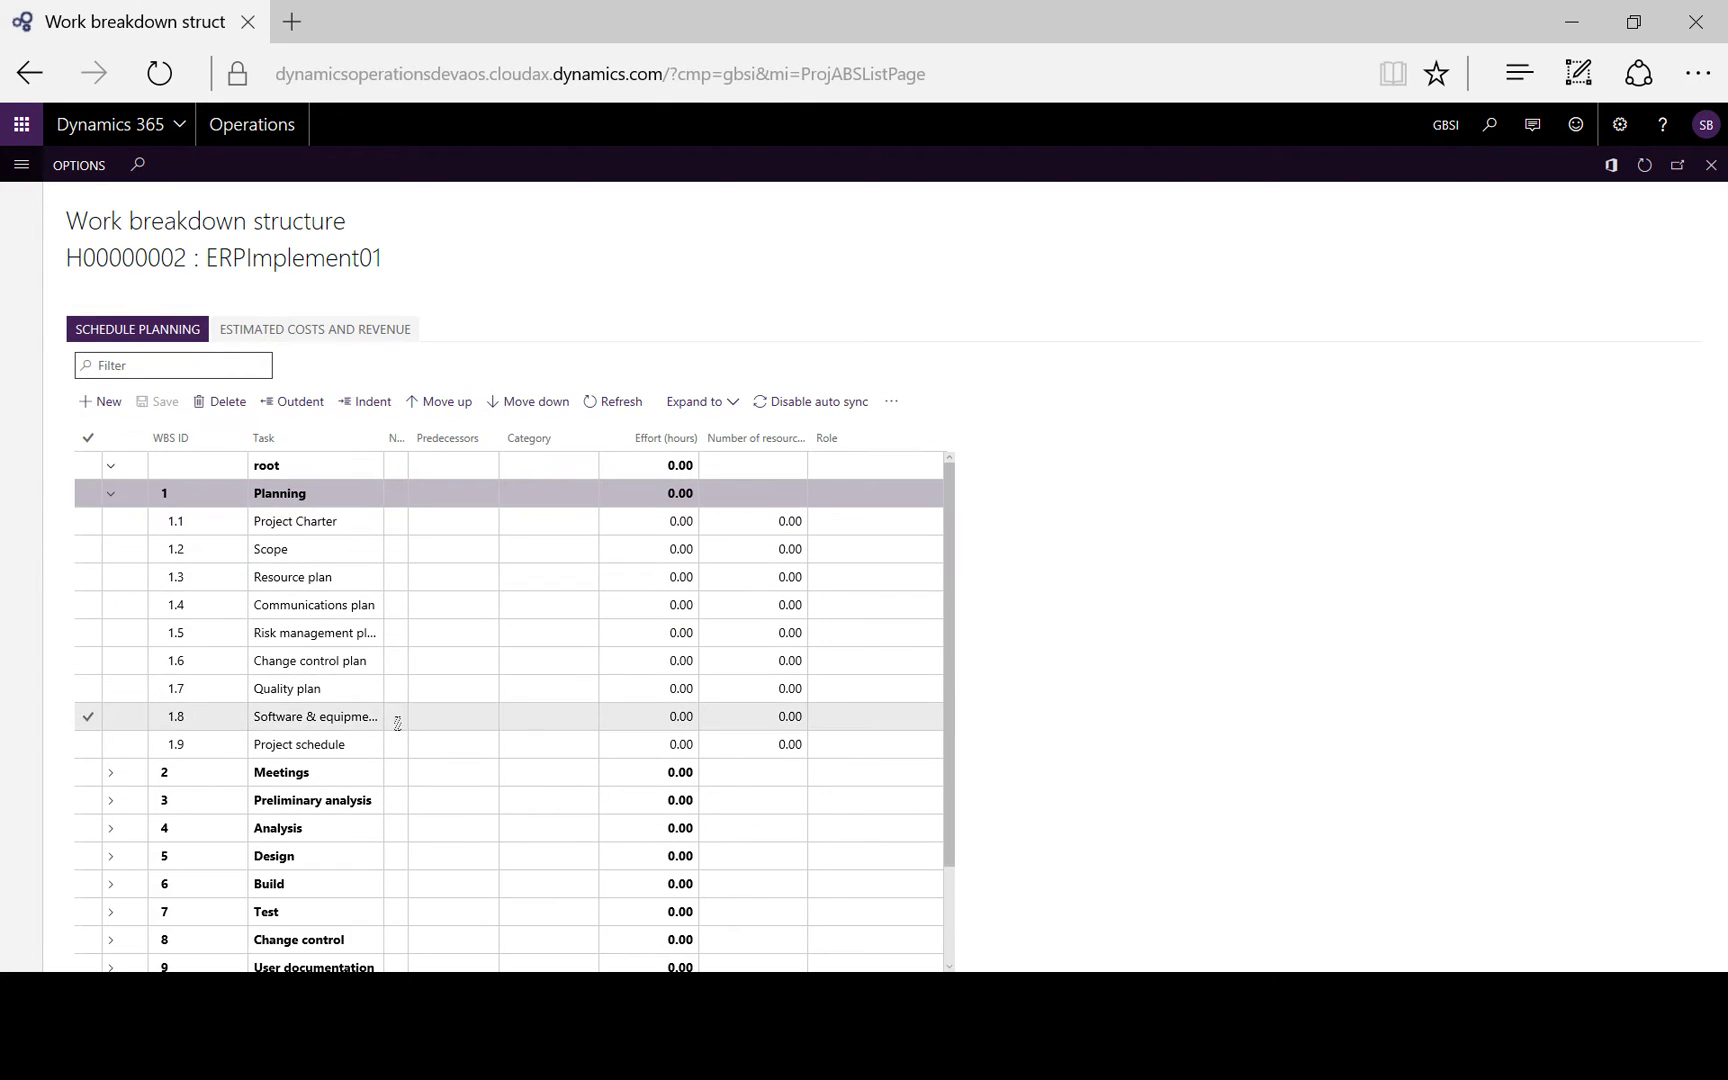
scroll(401, 731, down, 1)
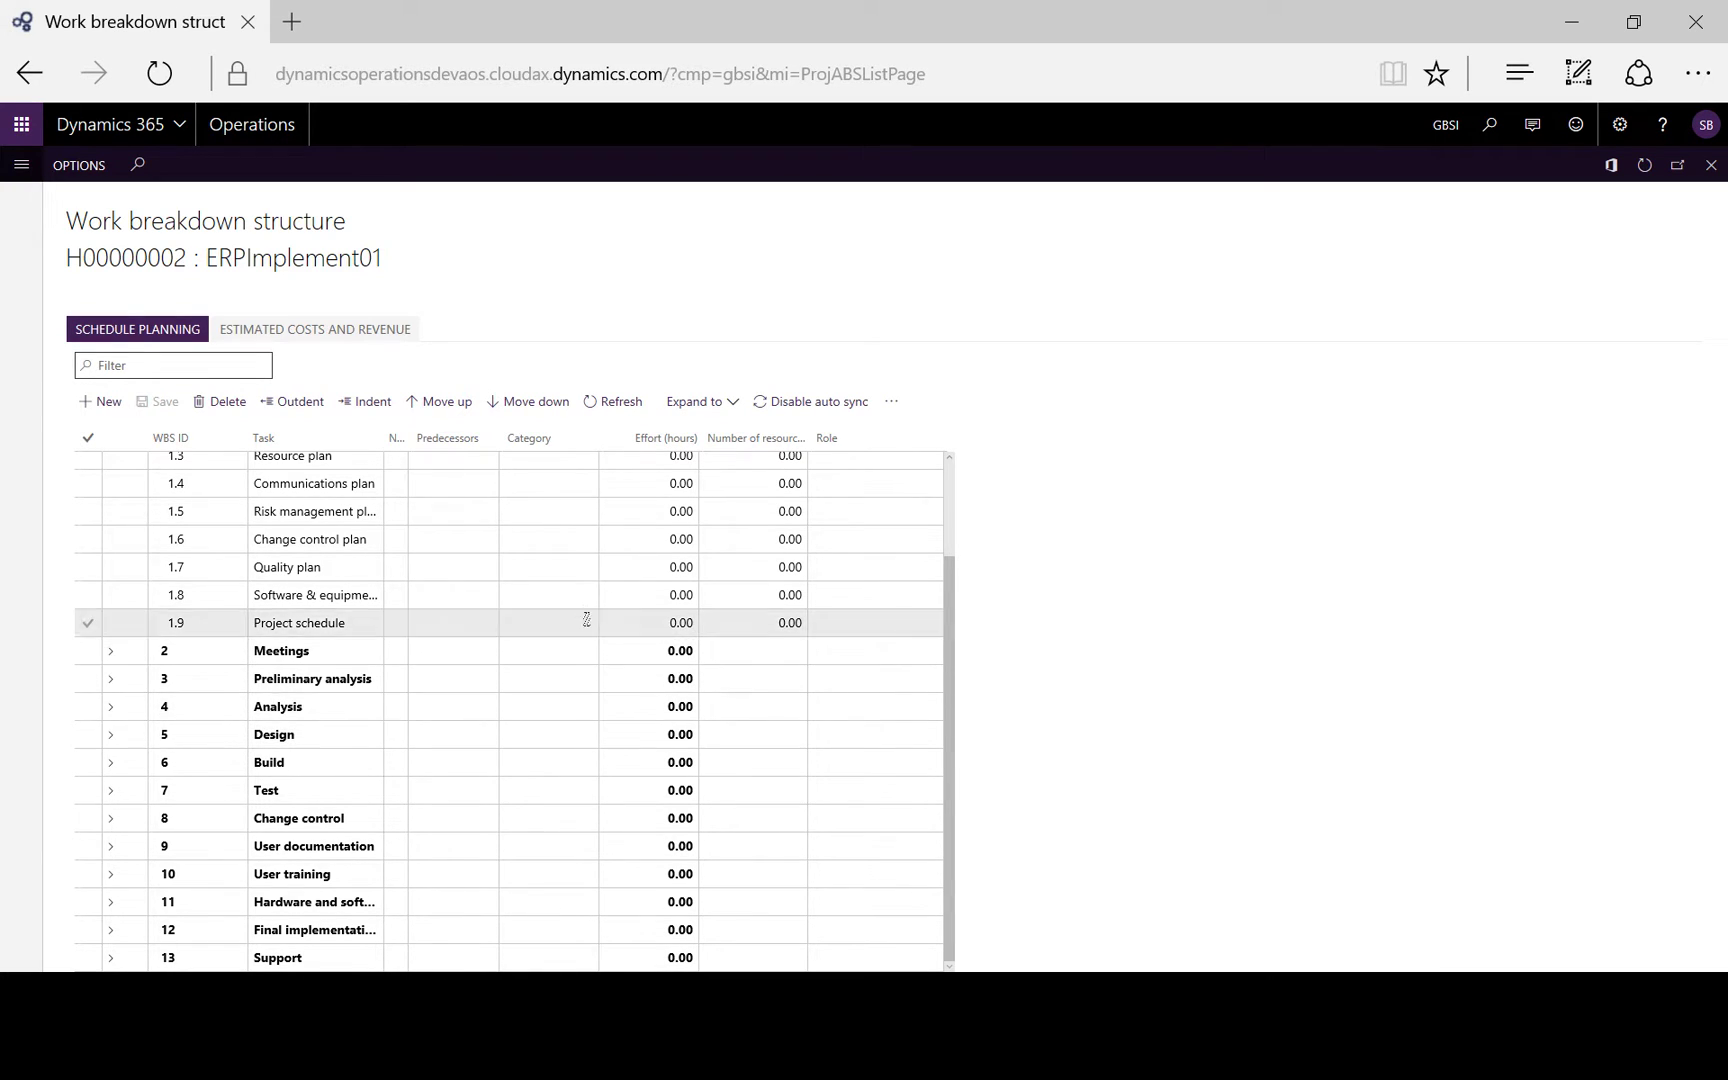
click(711, 411)
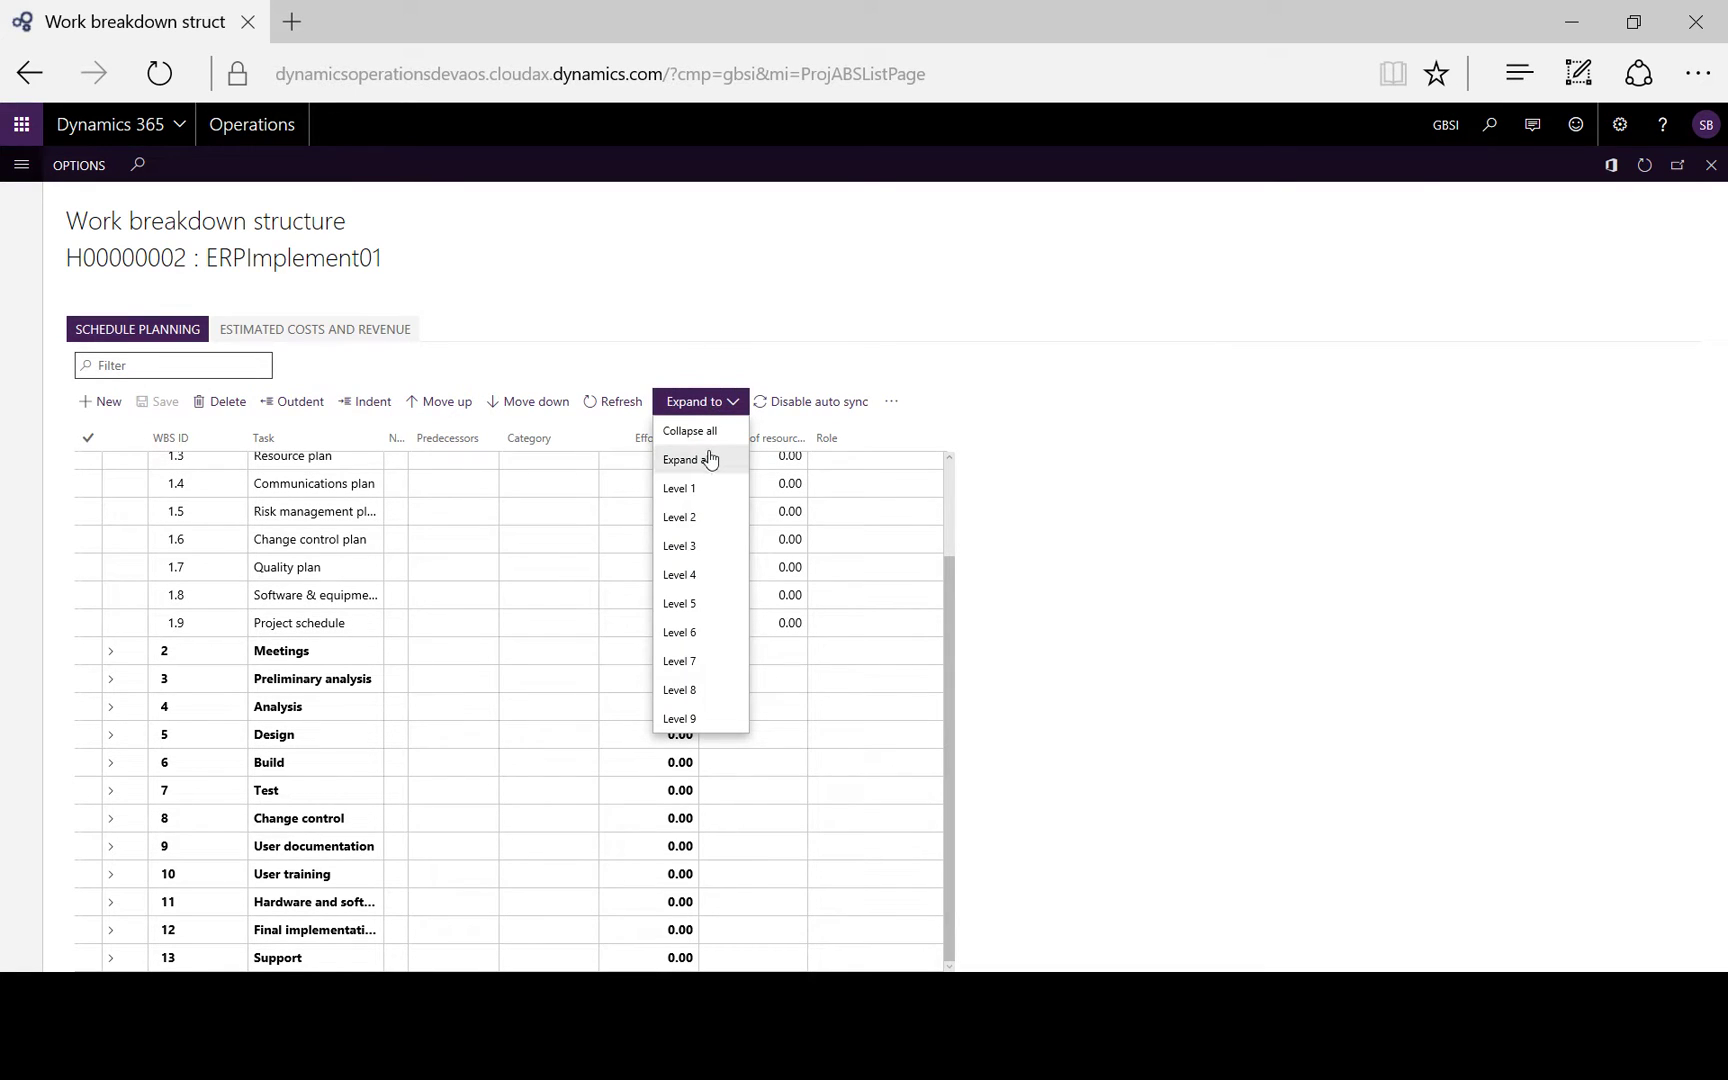
Go back to the Operations dashboard and open the Project management workspace.
click(701, 314)
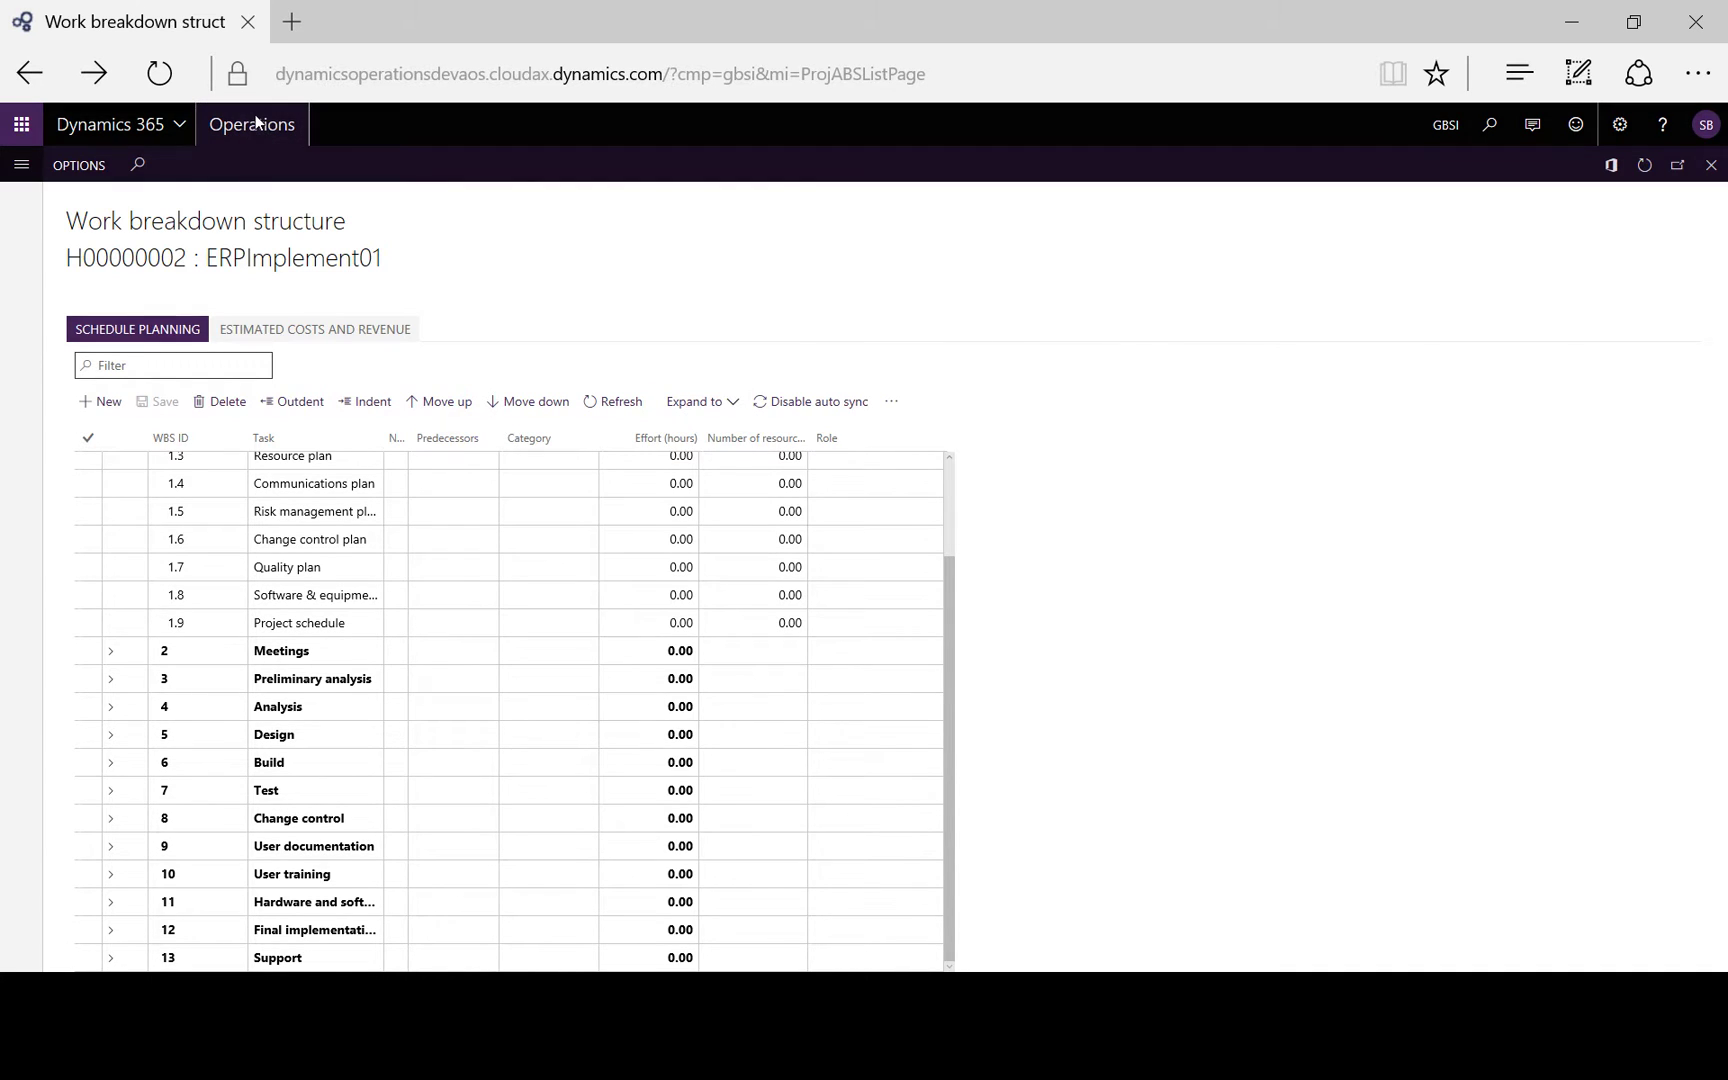
click(255, 124)
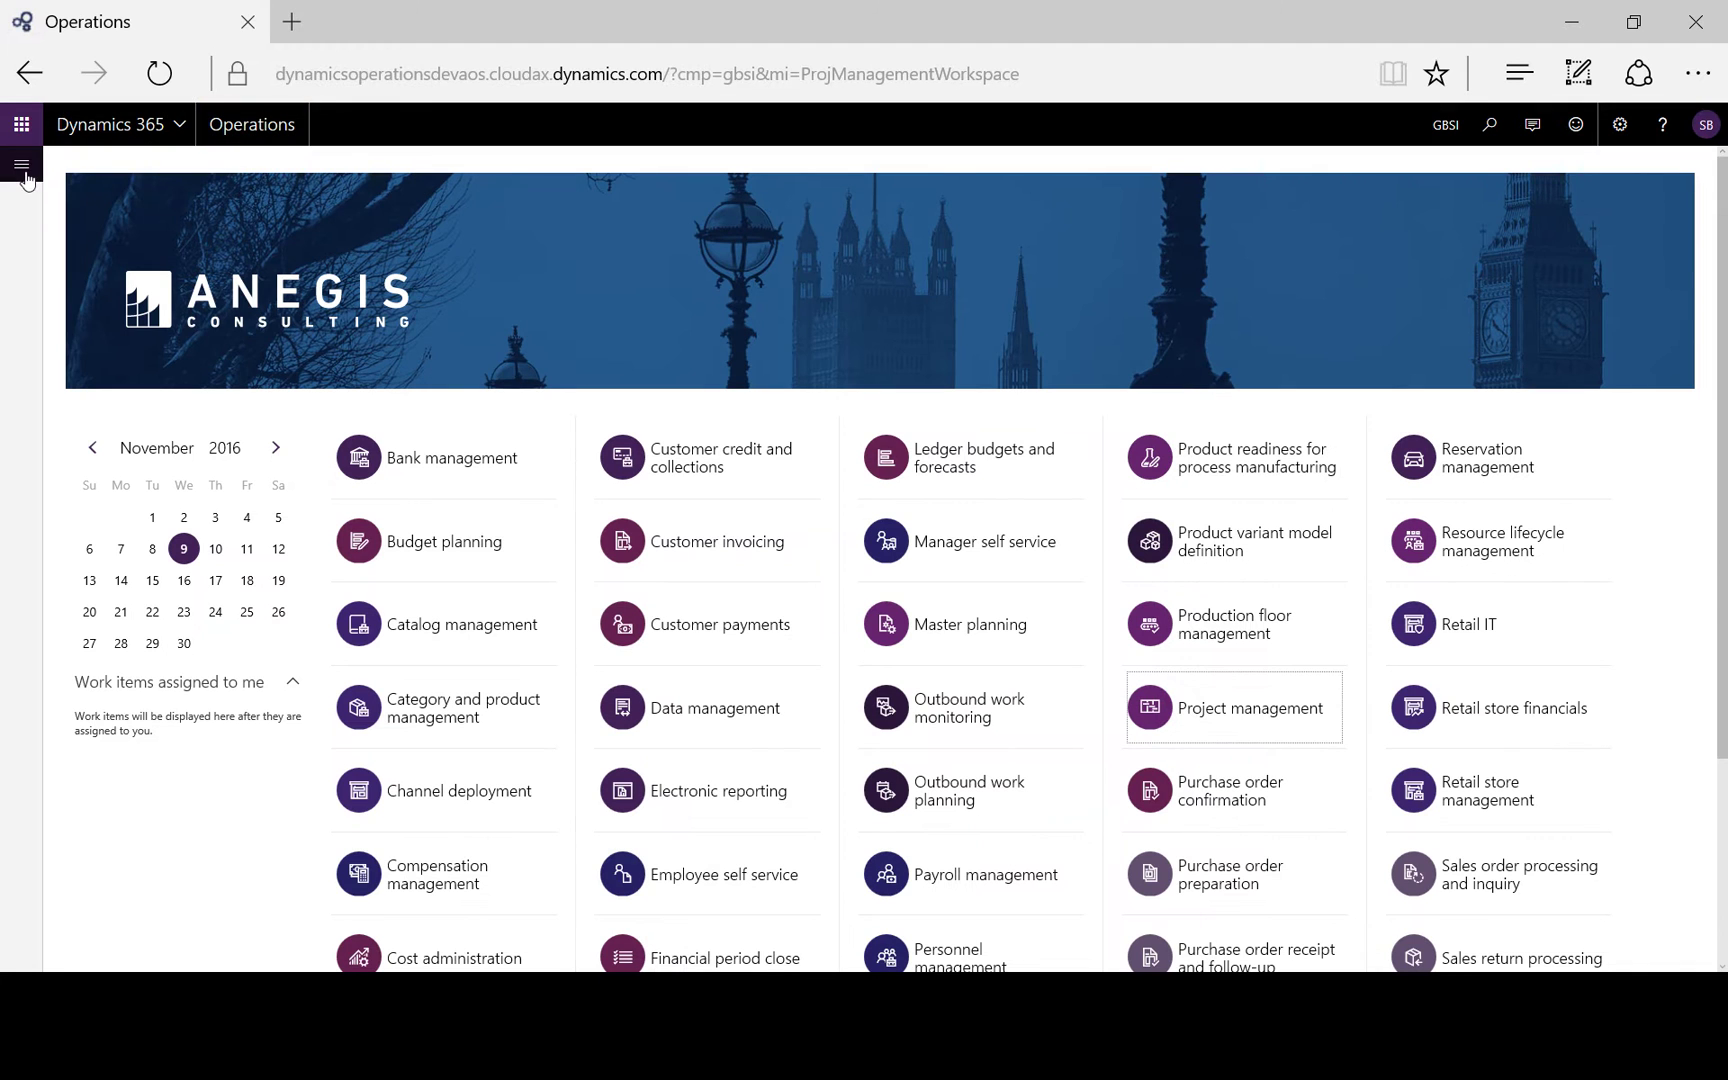
click(21, 166)
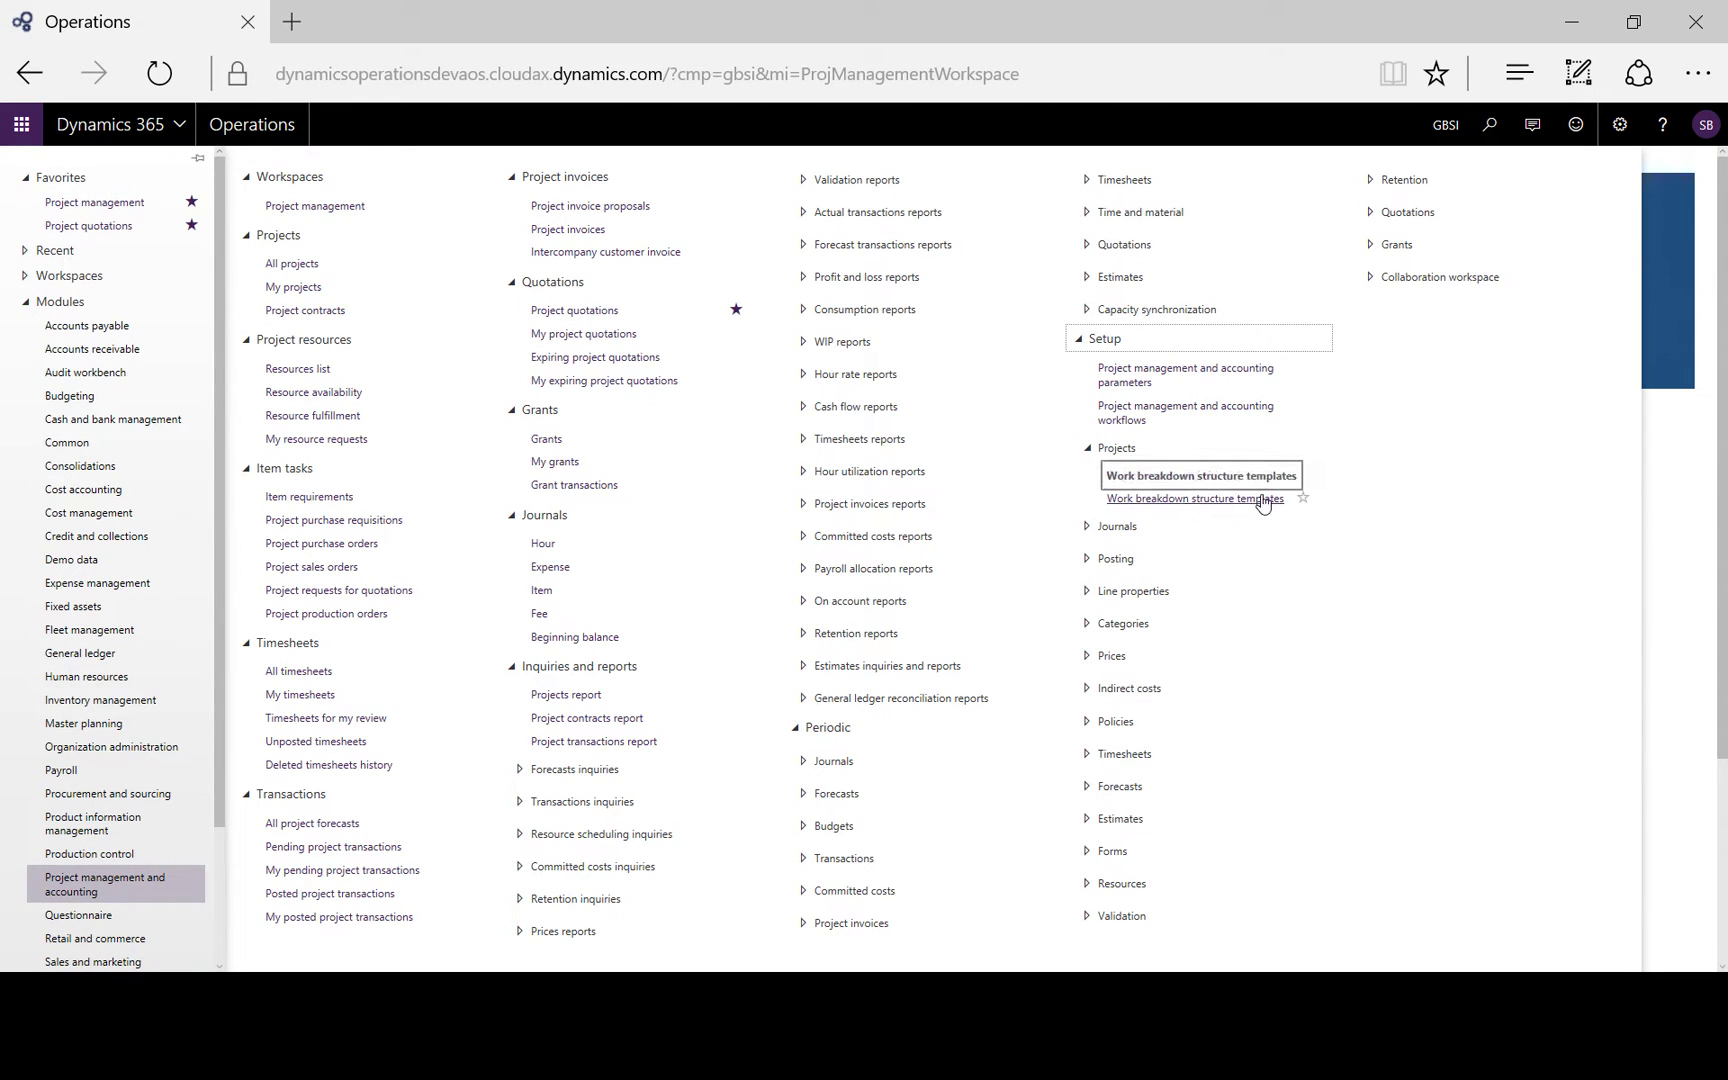
click(1697, 643)
click(1208, 705)
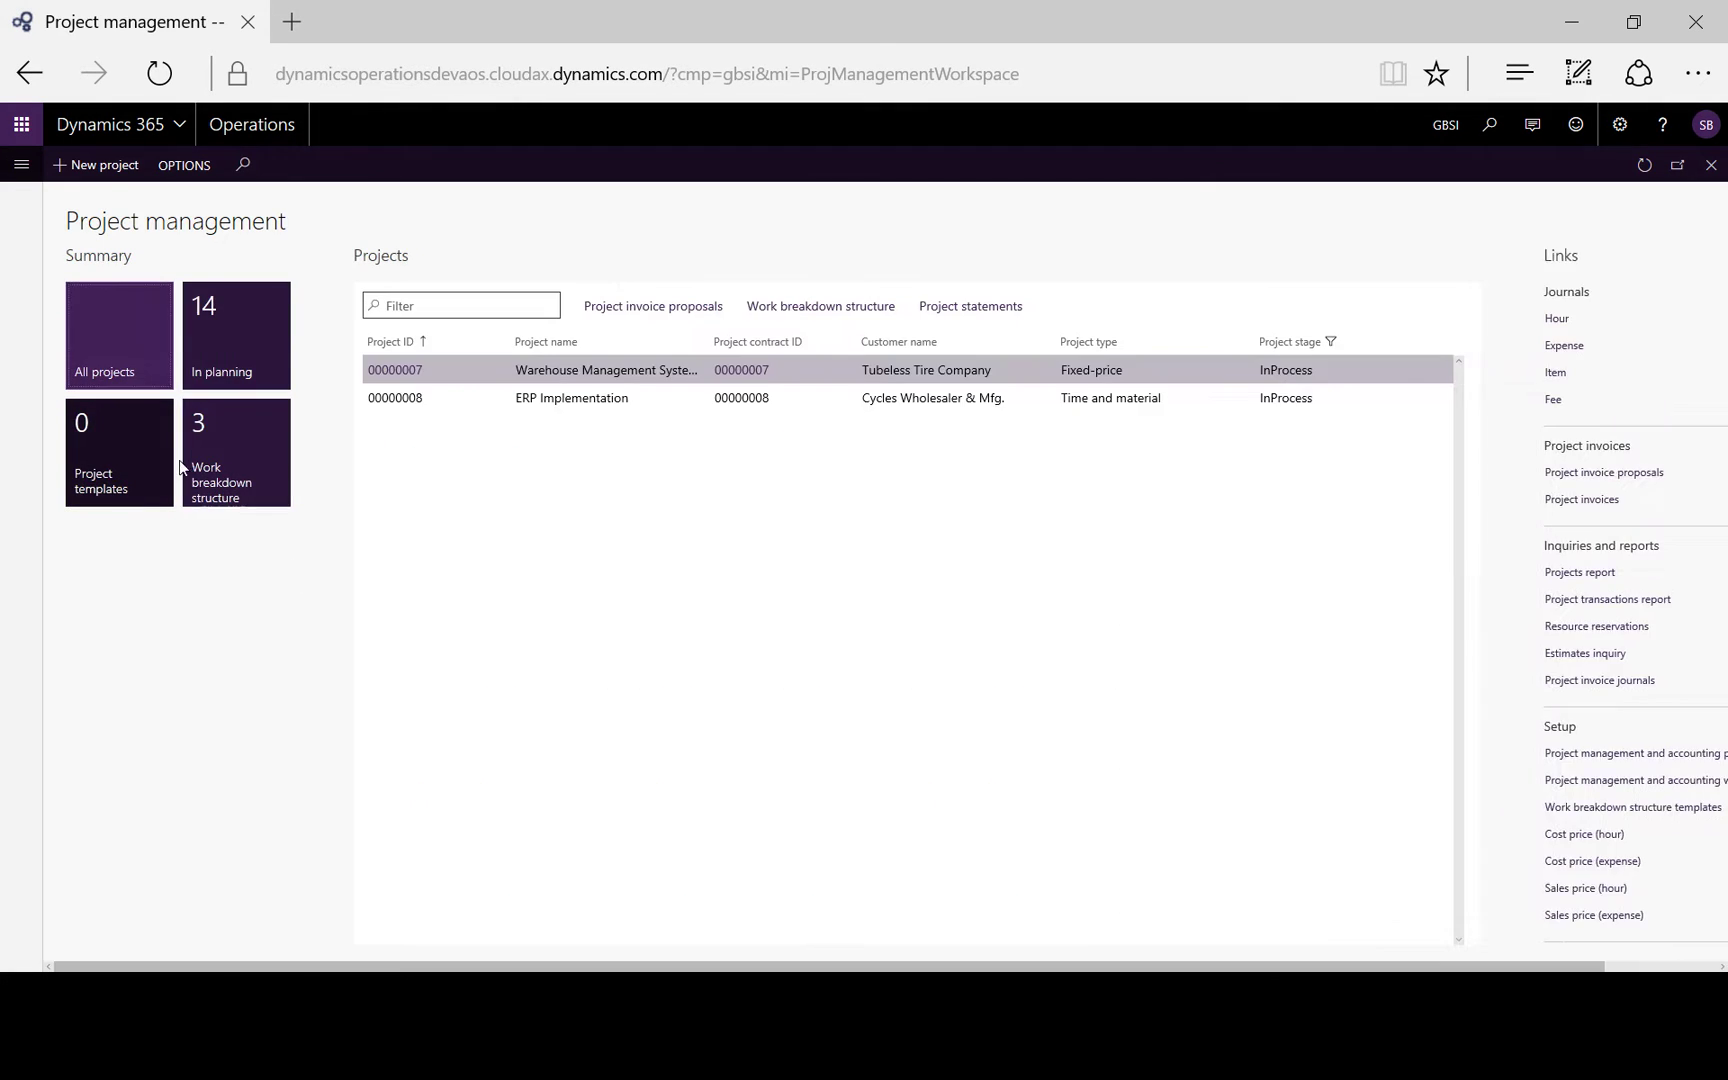
From the WBS templates list, create template WBS1 with description 'Example template'.
click(226, 453)
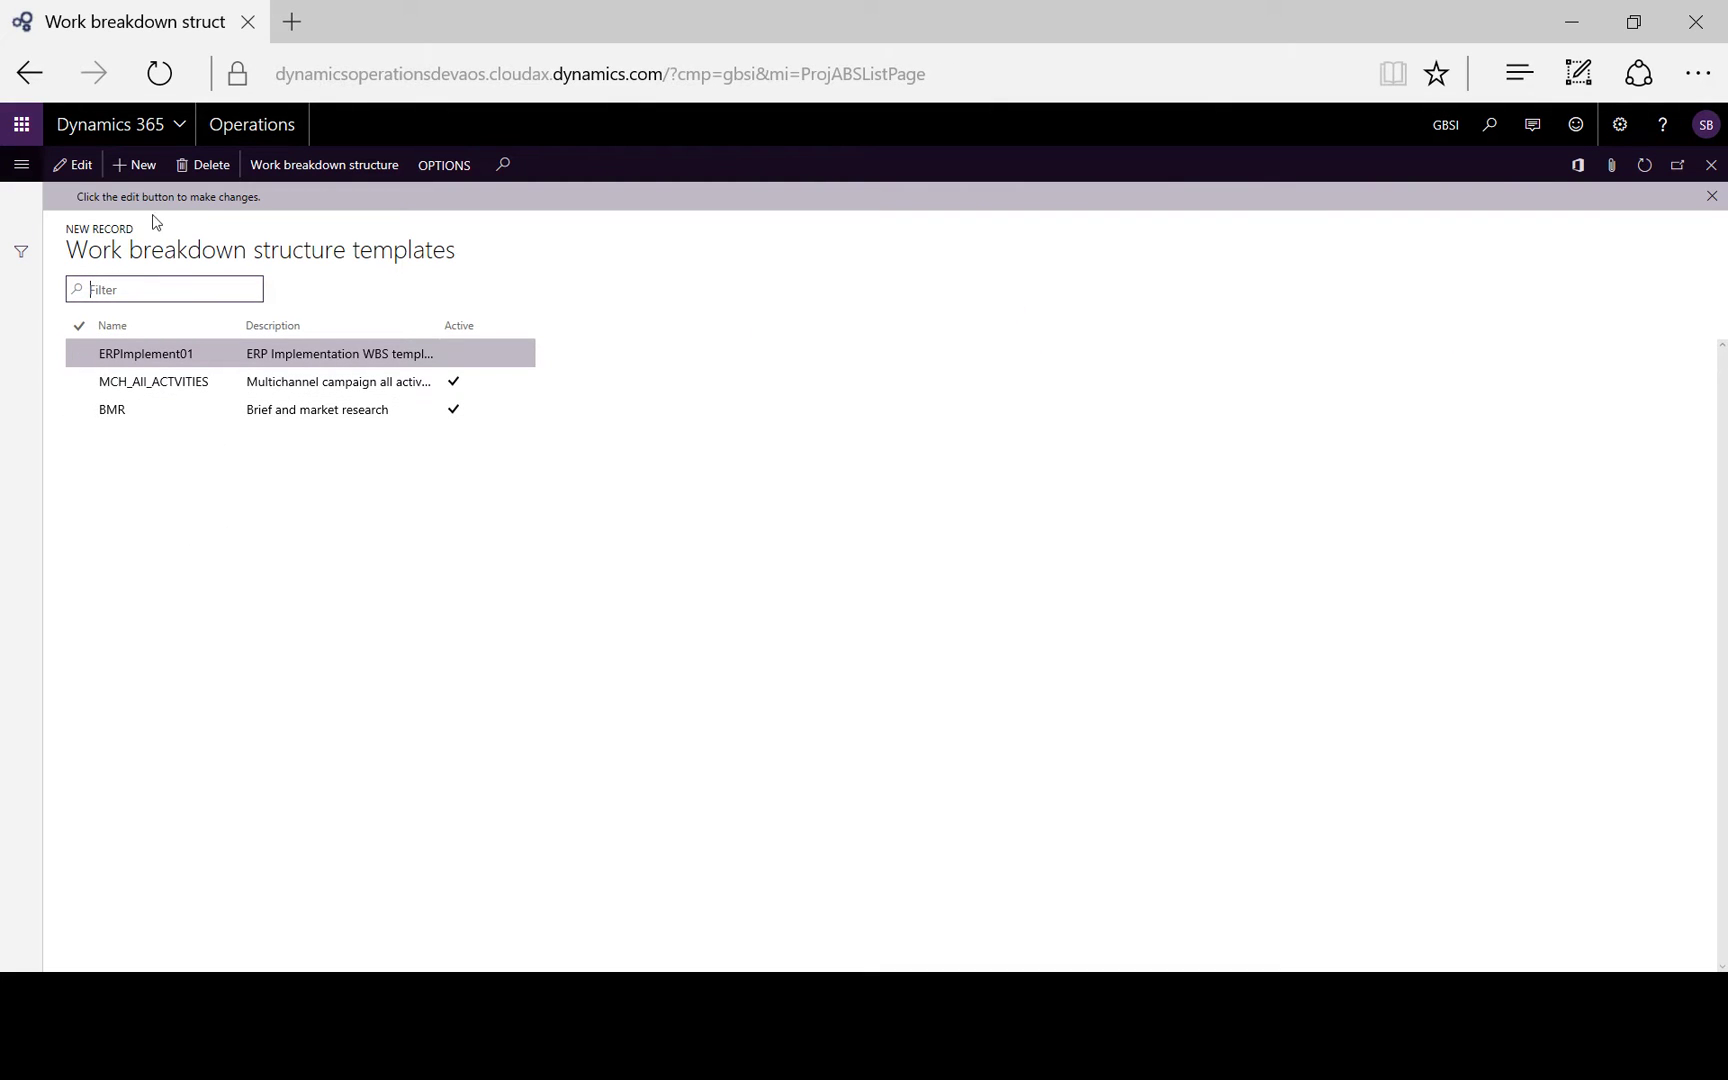
click(136, 164)
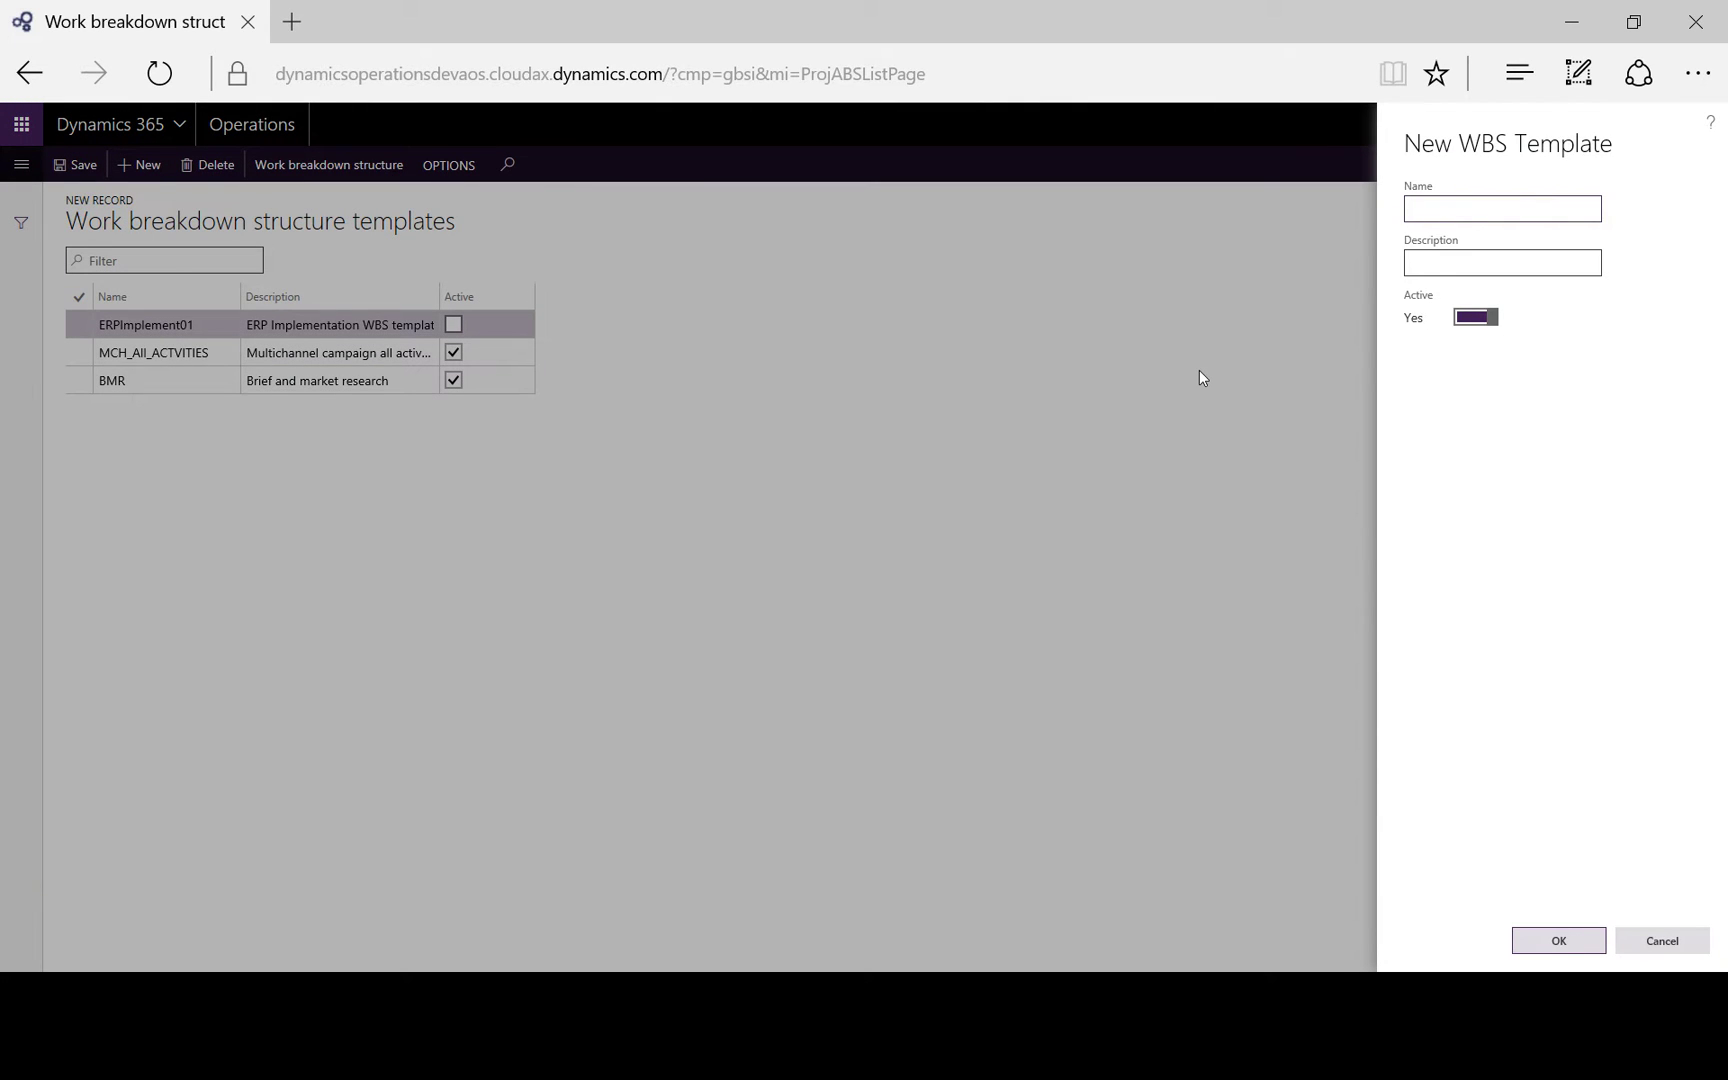
text(WBS1)
key(Tab)
text(Example template)
Confirm WBS1 and add Task 1 with 10.00 effort hours and the Account Director role.
click(1536, 943)
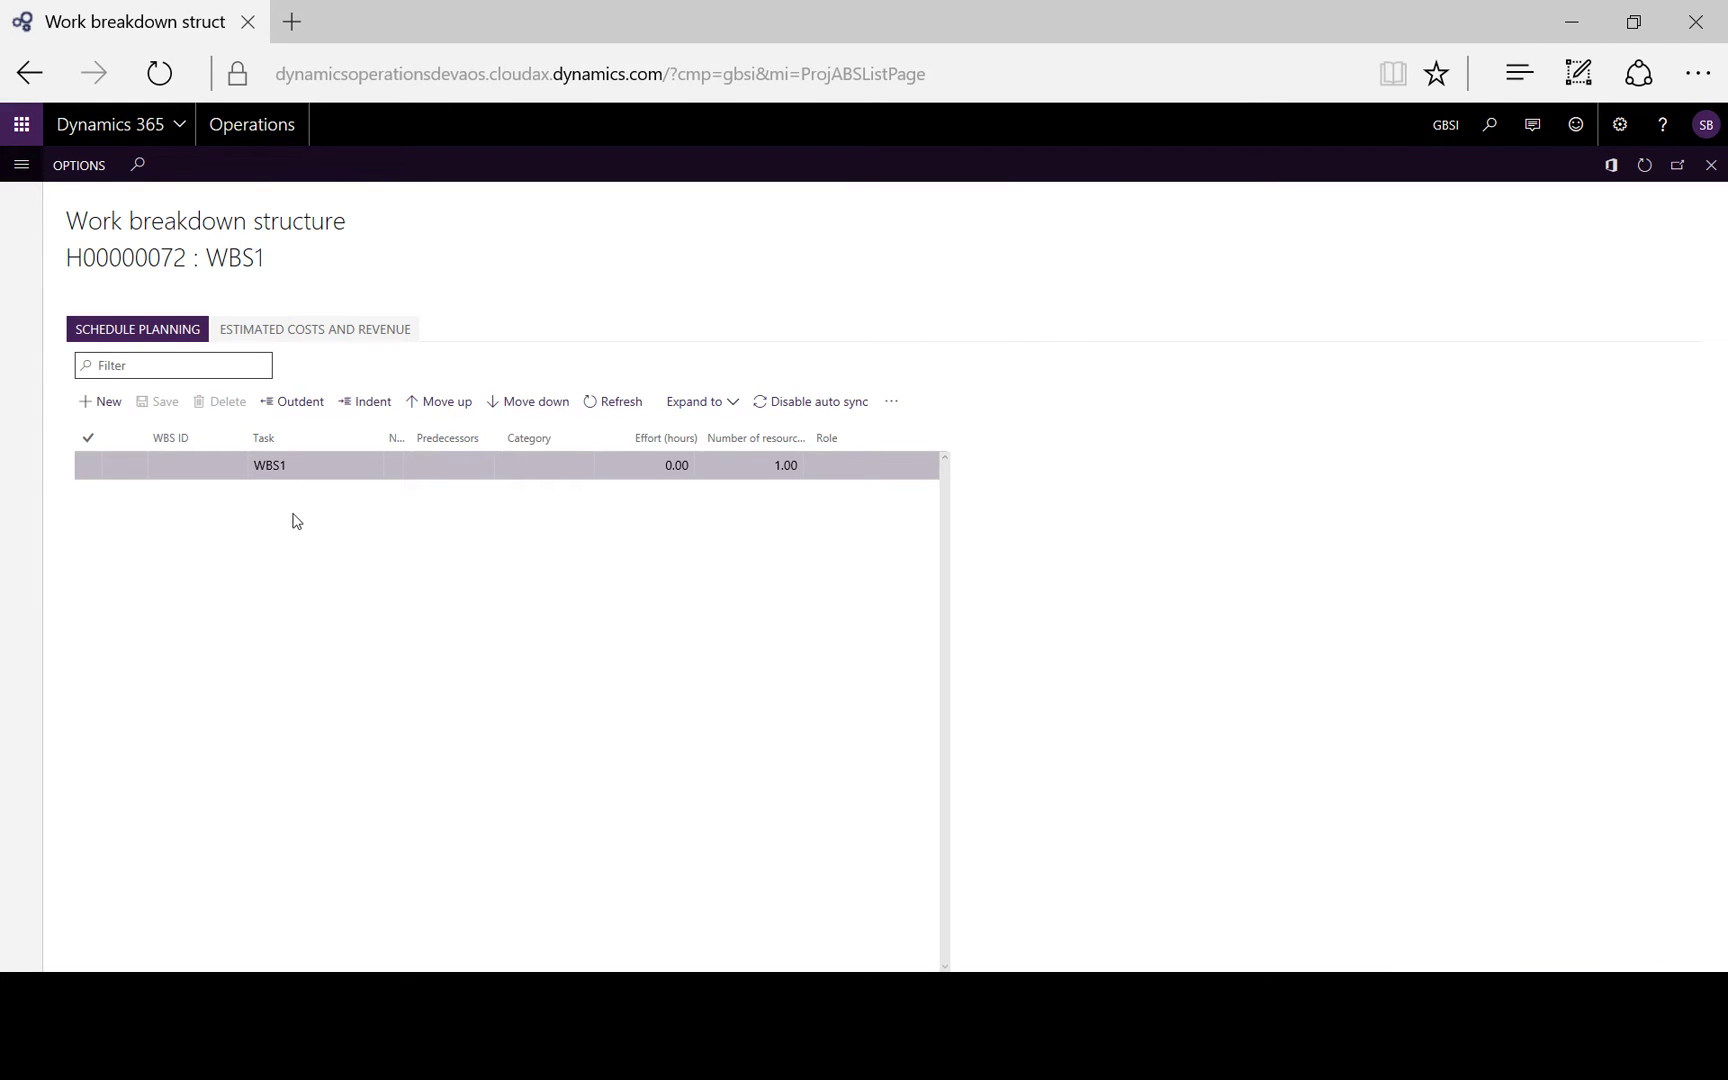
click(274, 462)
click(106, 402)
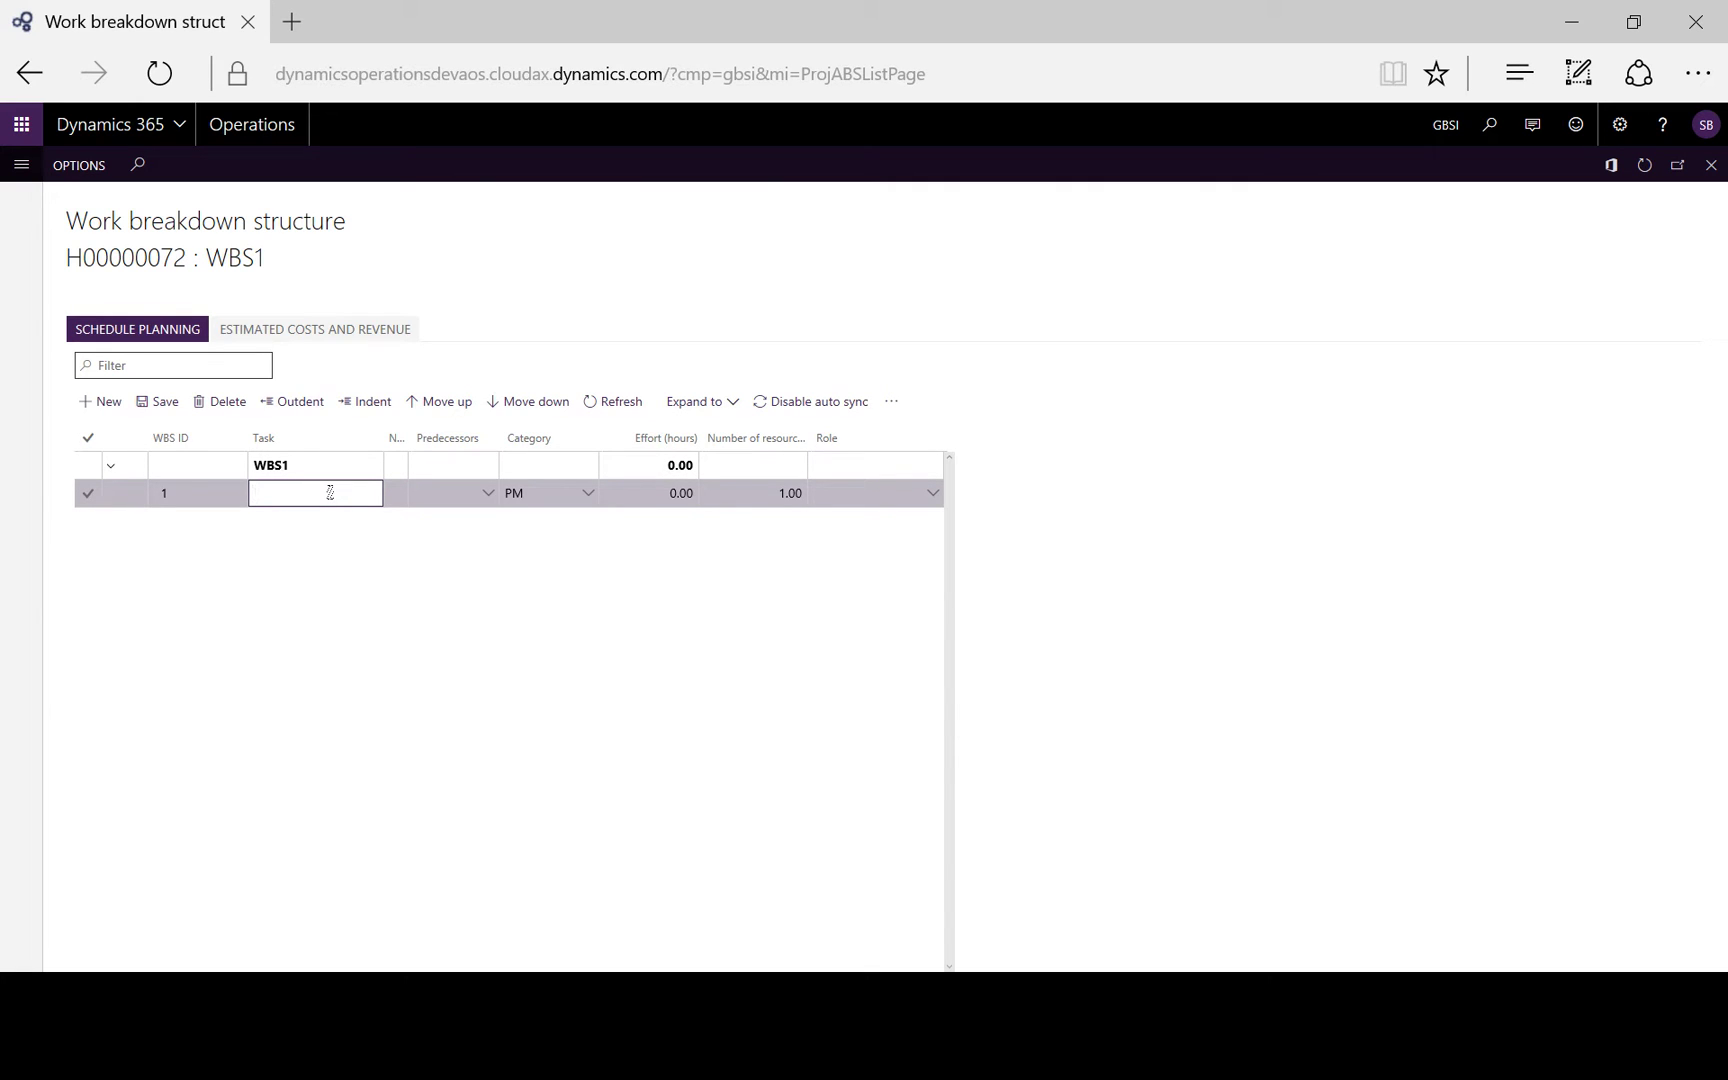
text(Task 1)
key(Tab)
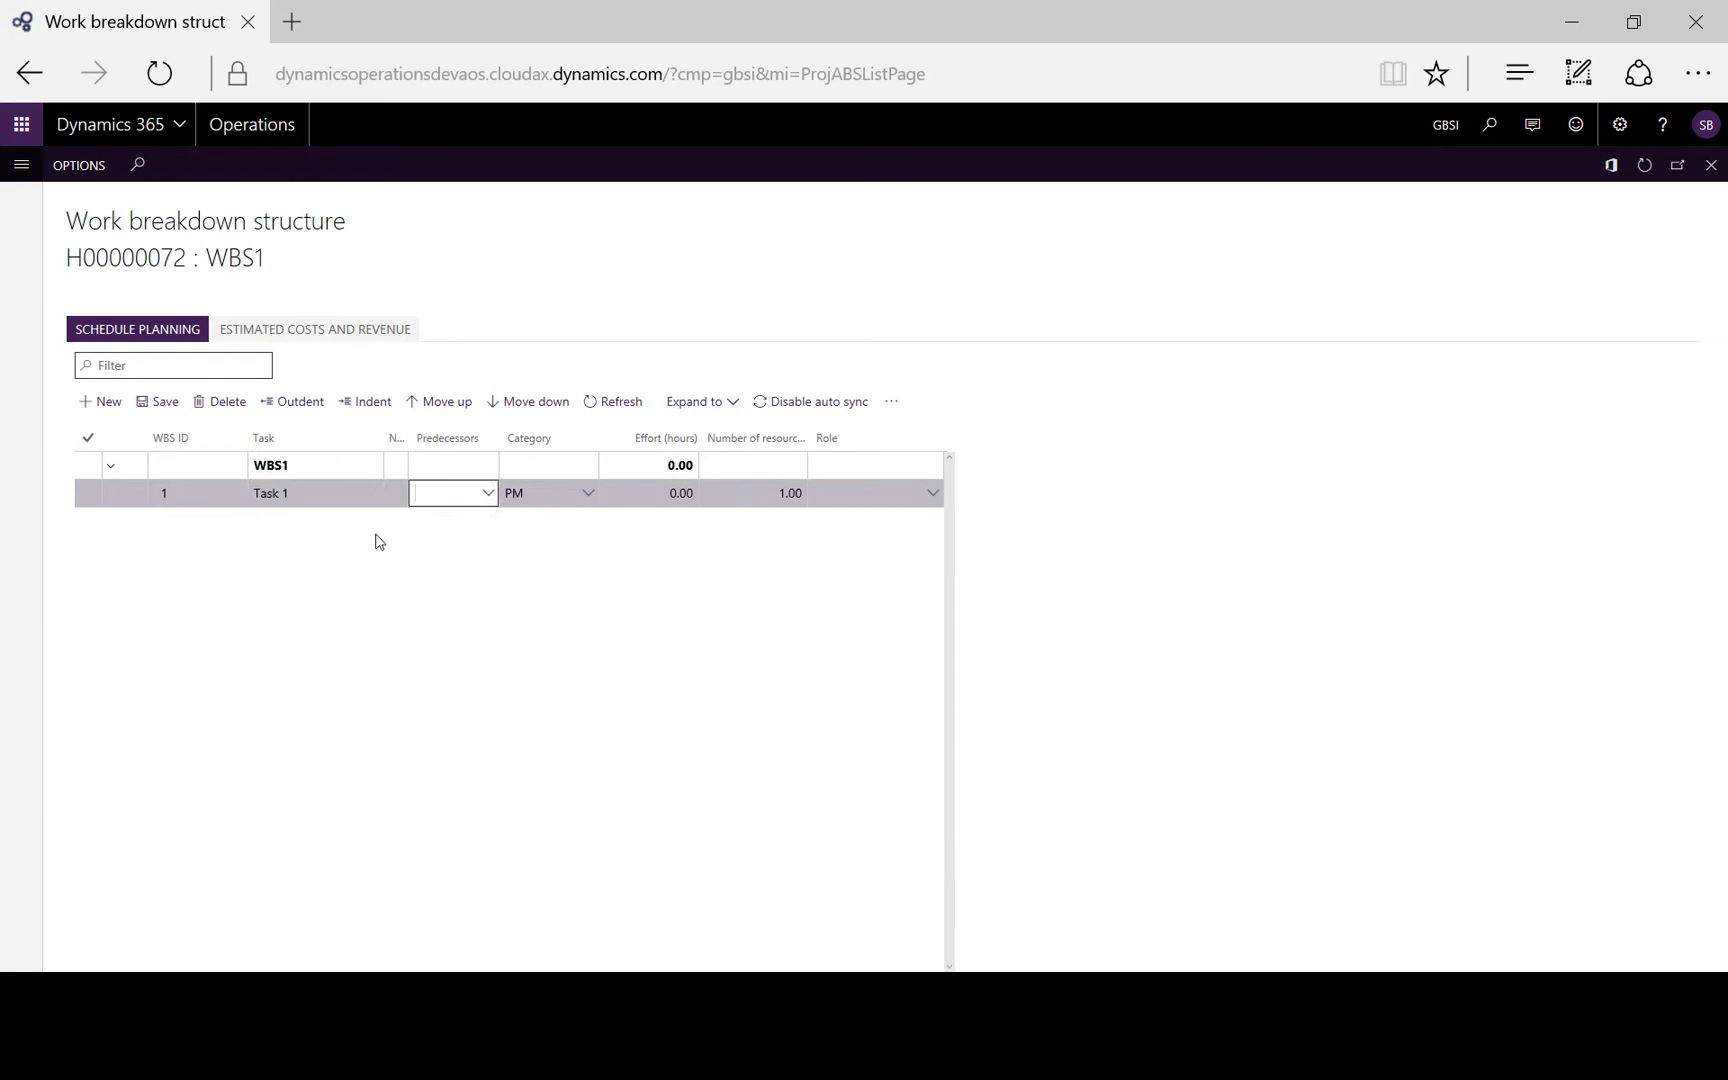
key(Tab)
key(Tab)
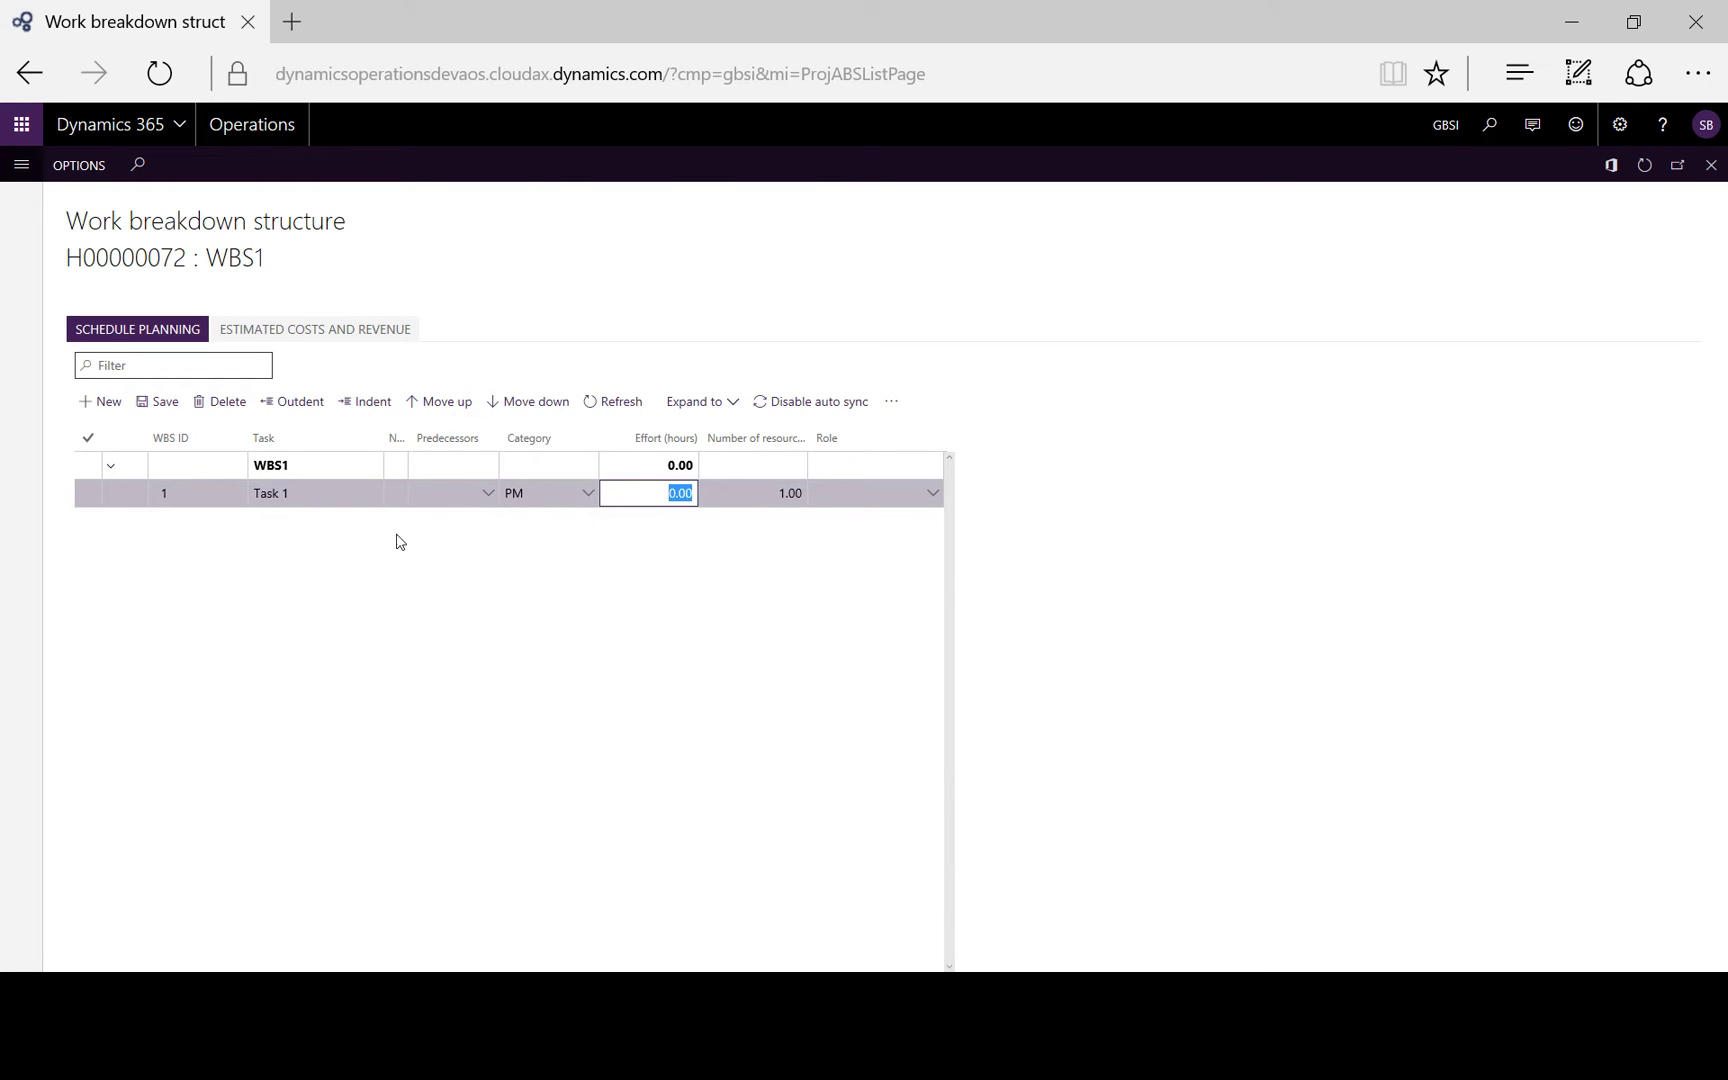
click(665, 490)
click(933, 494)
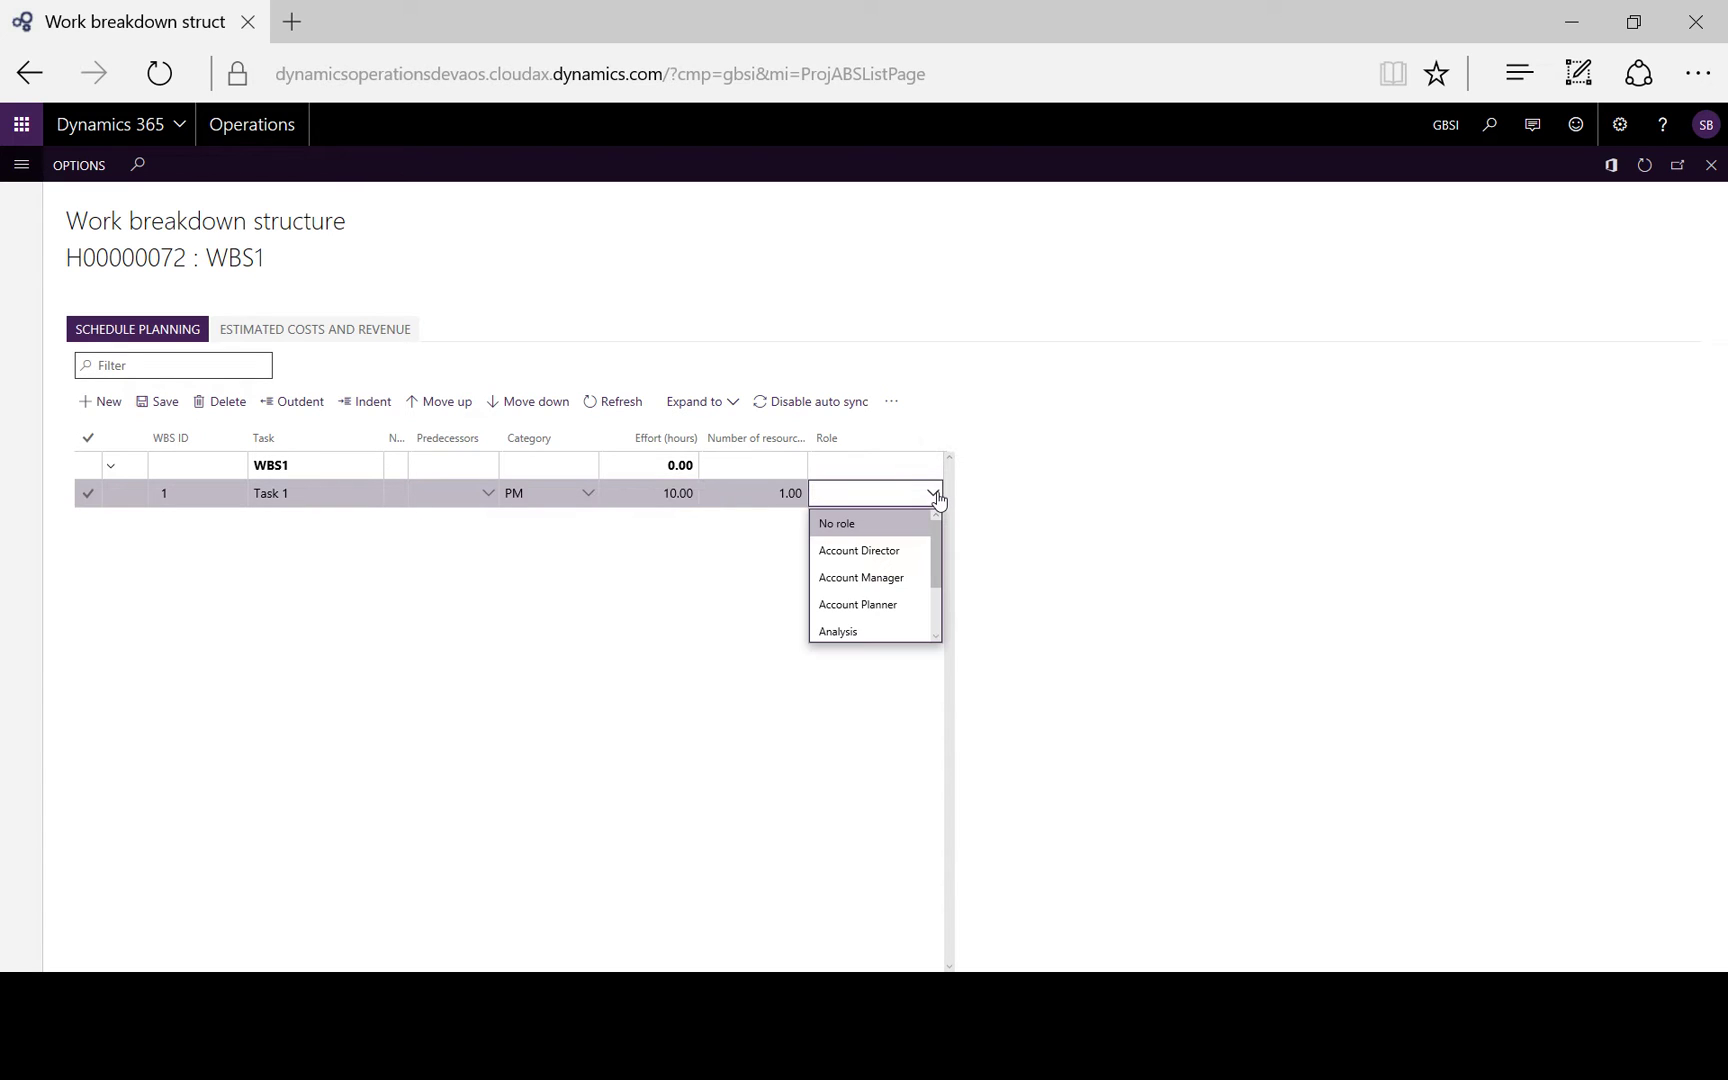
click(894, 560)
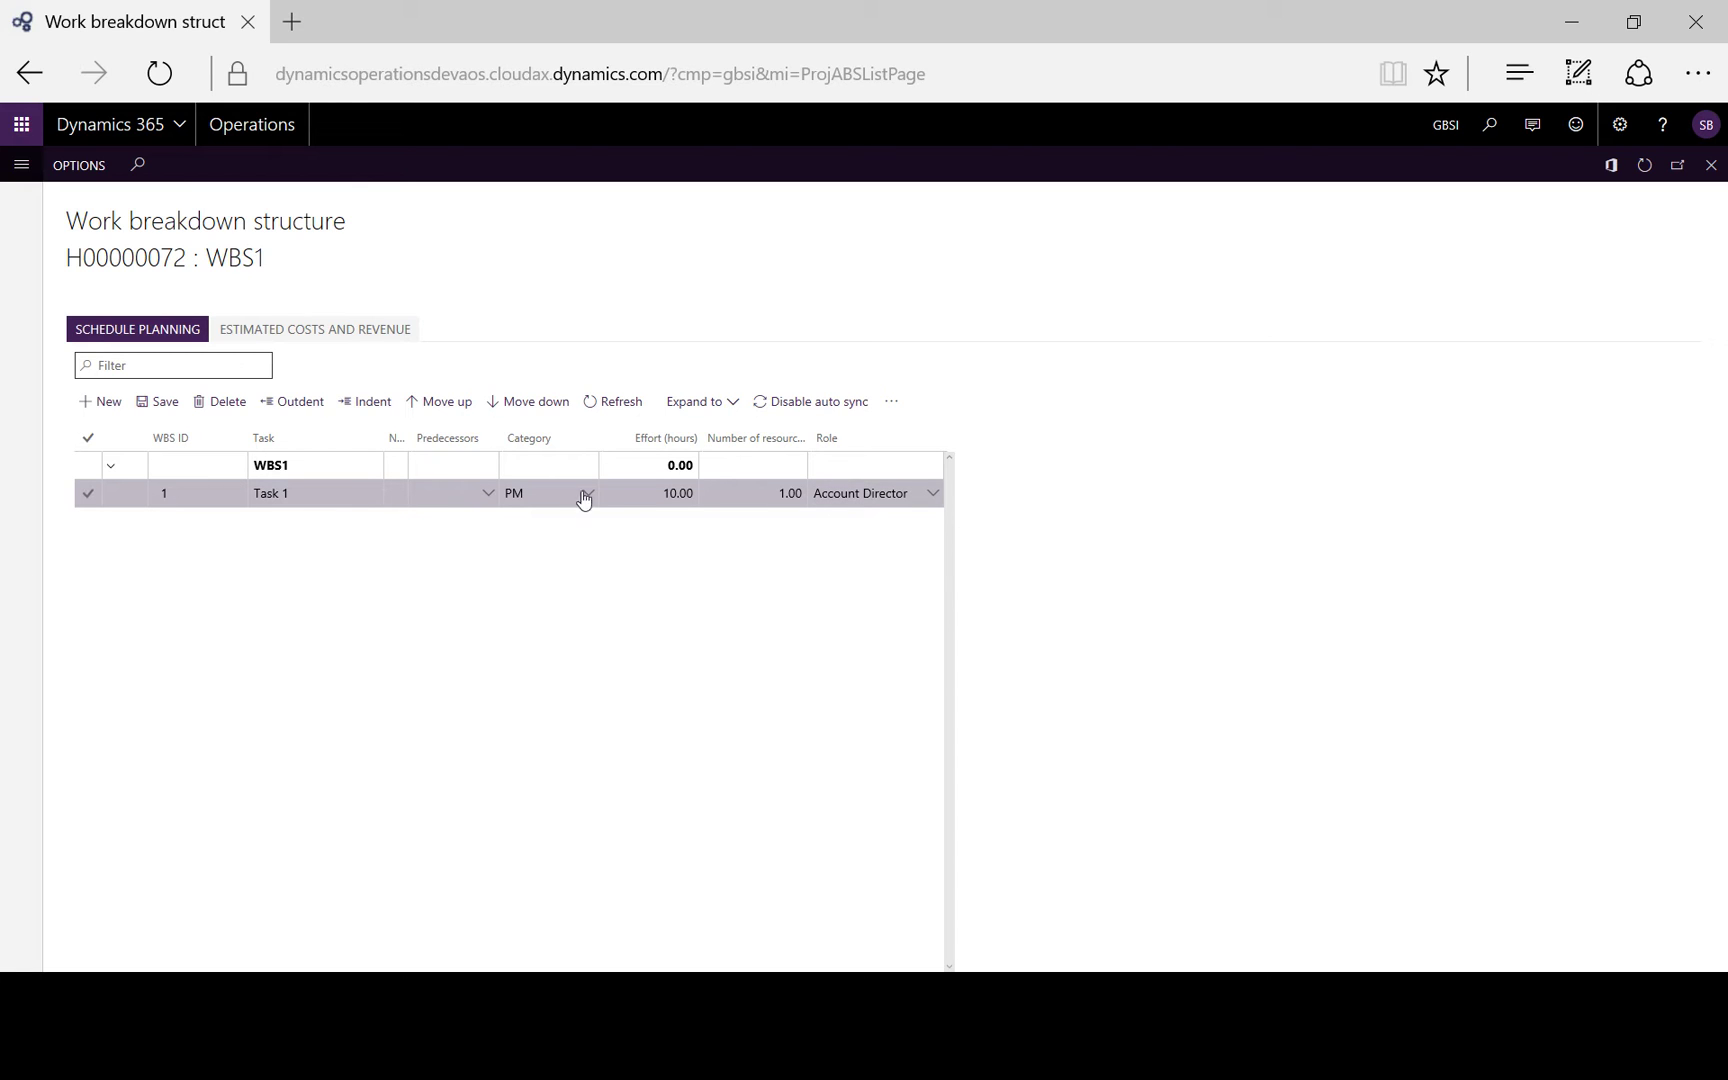
Add Task 2 as a second task below Task 1 in WBS1.
click(104, 401)
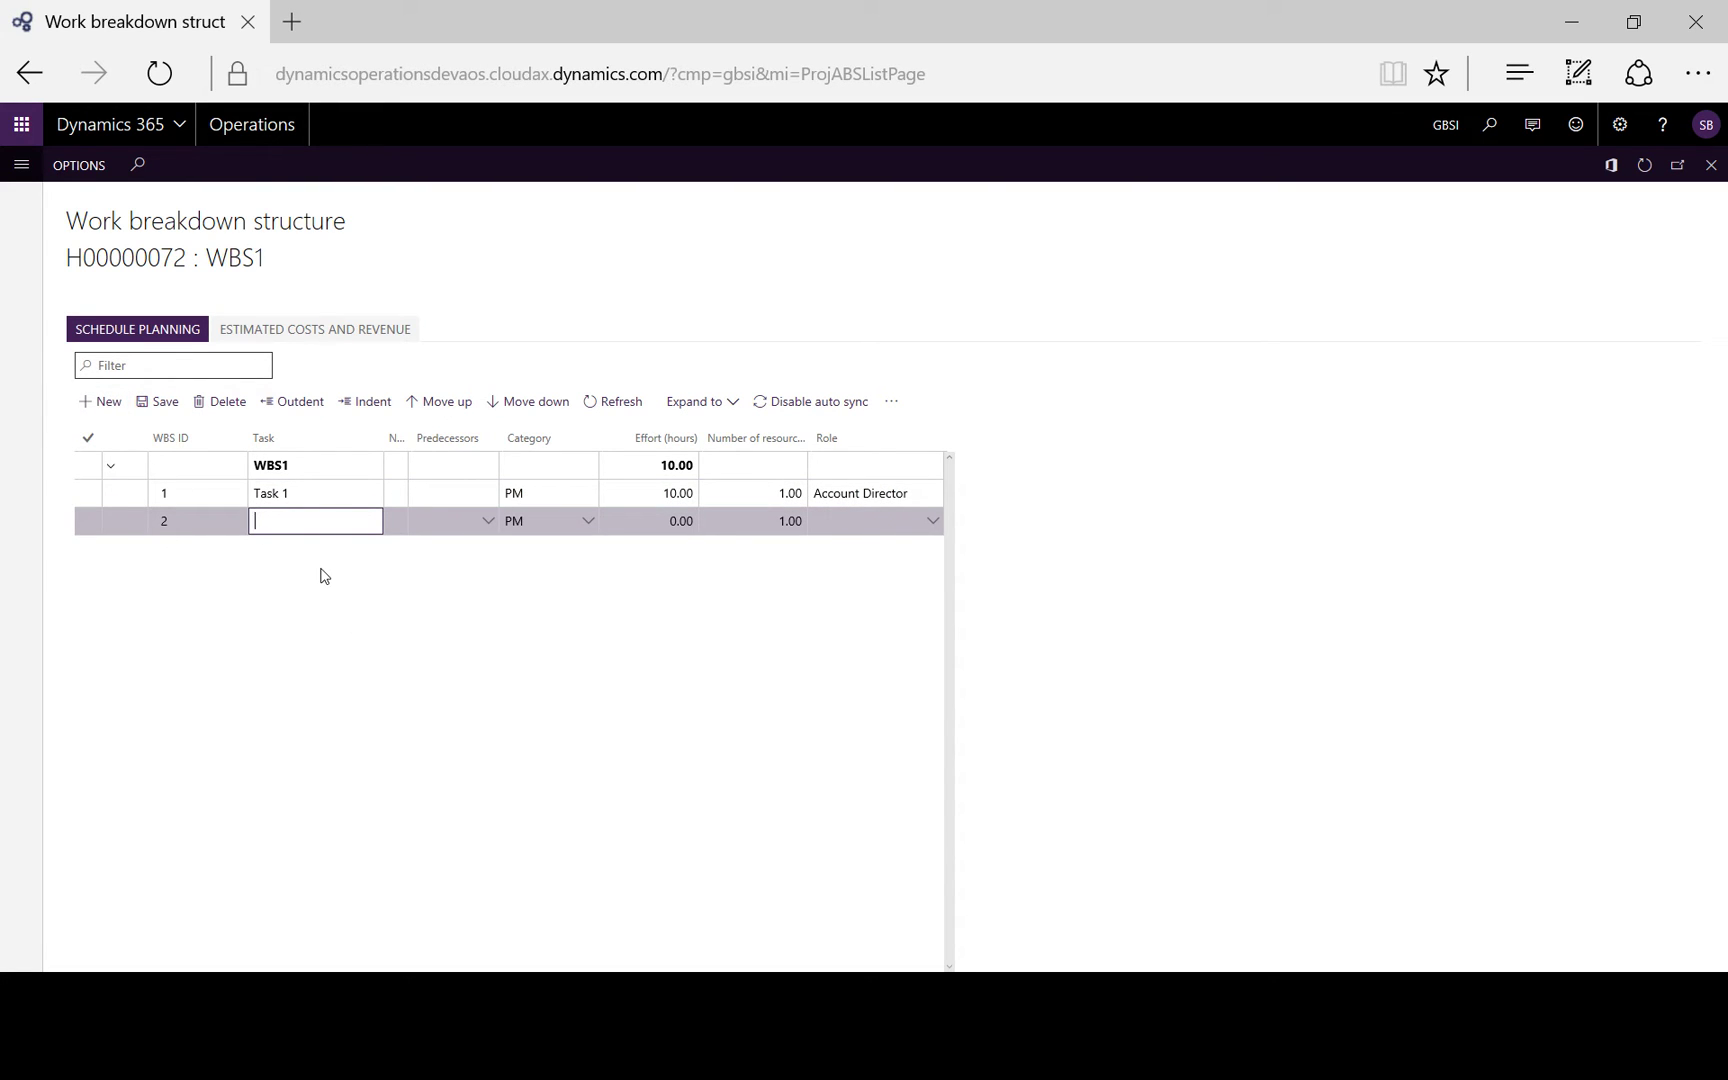
text(Task 2)
click(757, 594)
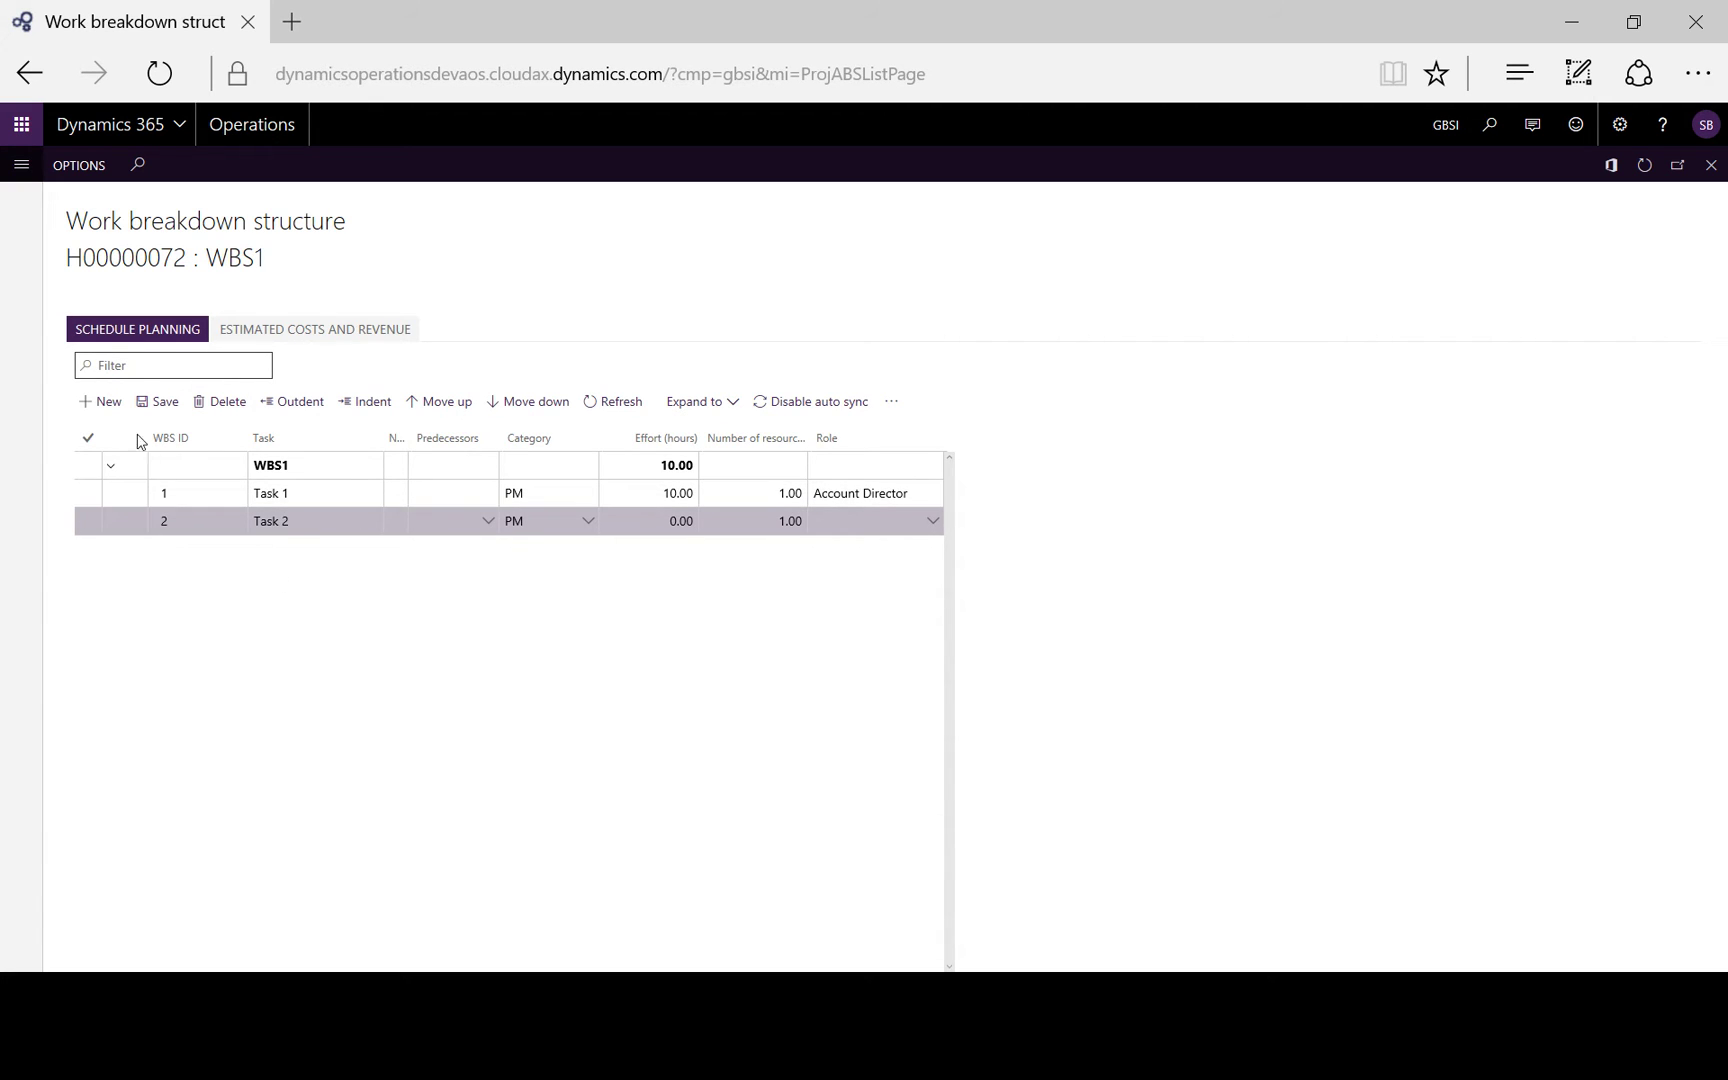
Add a new row indented as subtask 2a under Task 2.
click(101, 401)
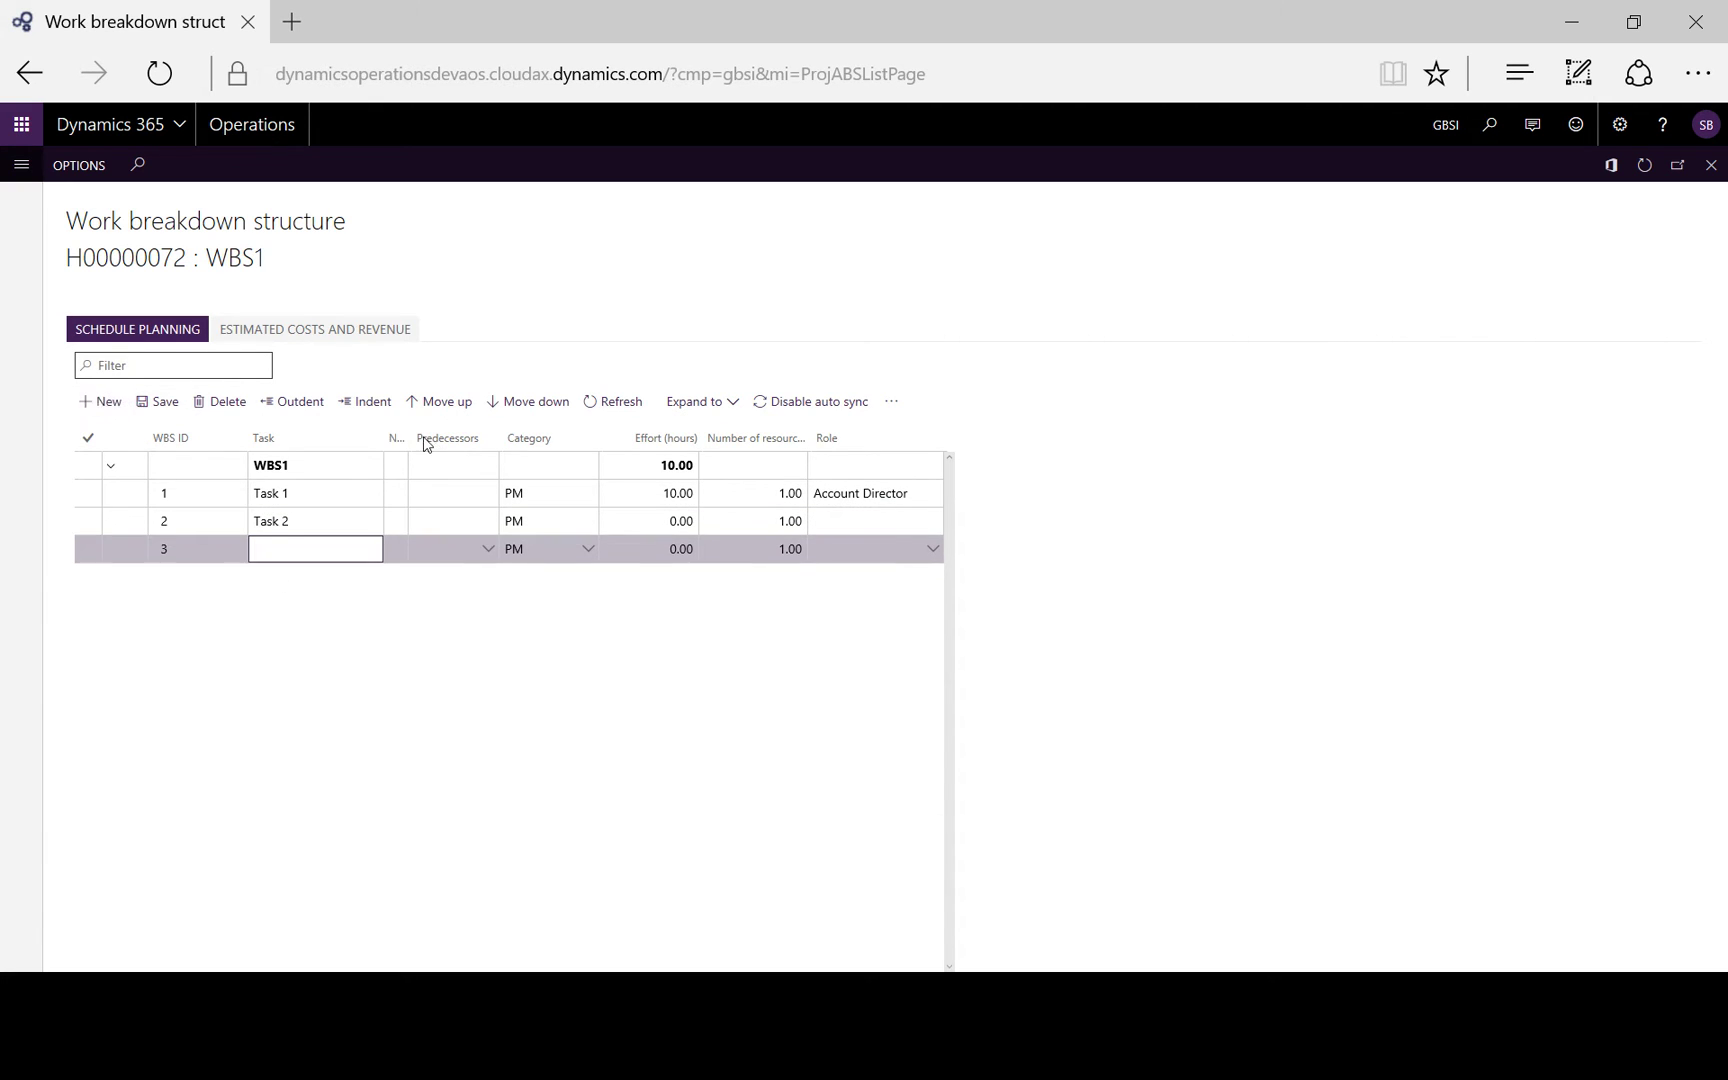
click(376, 413)
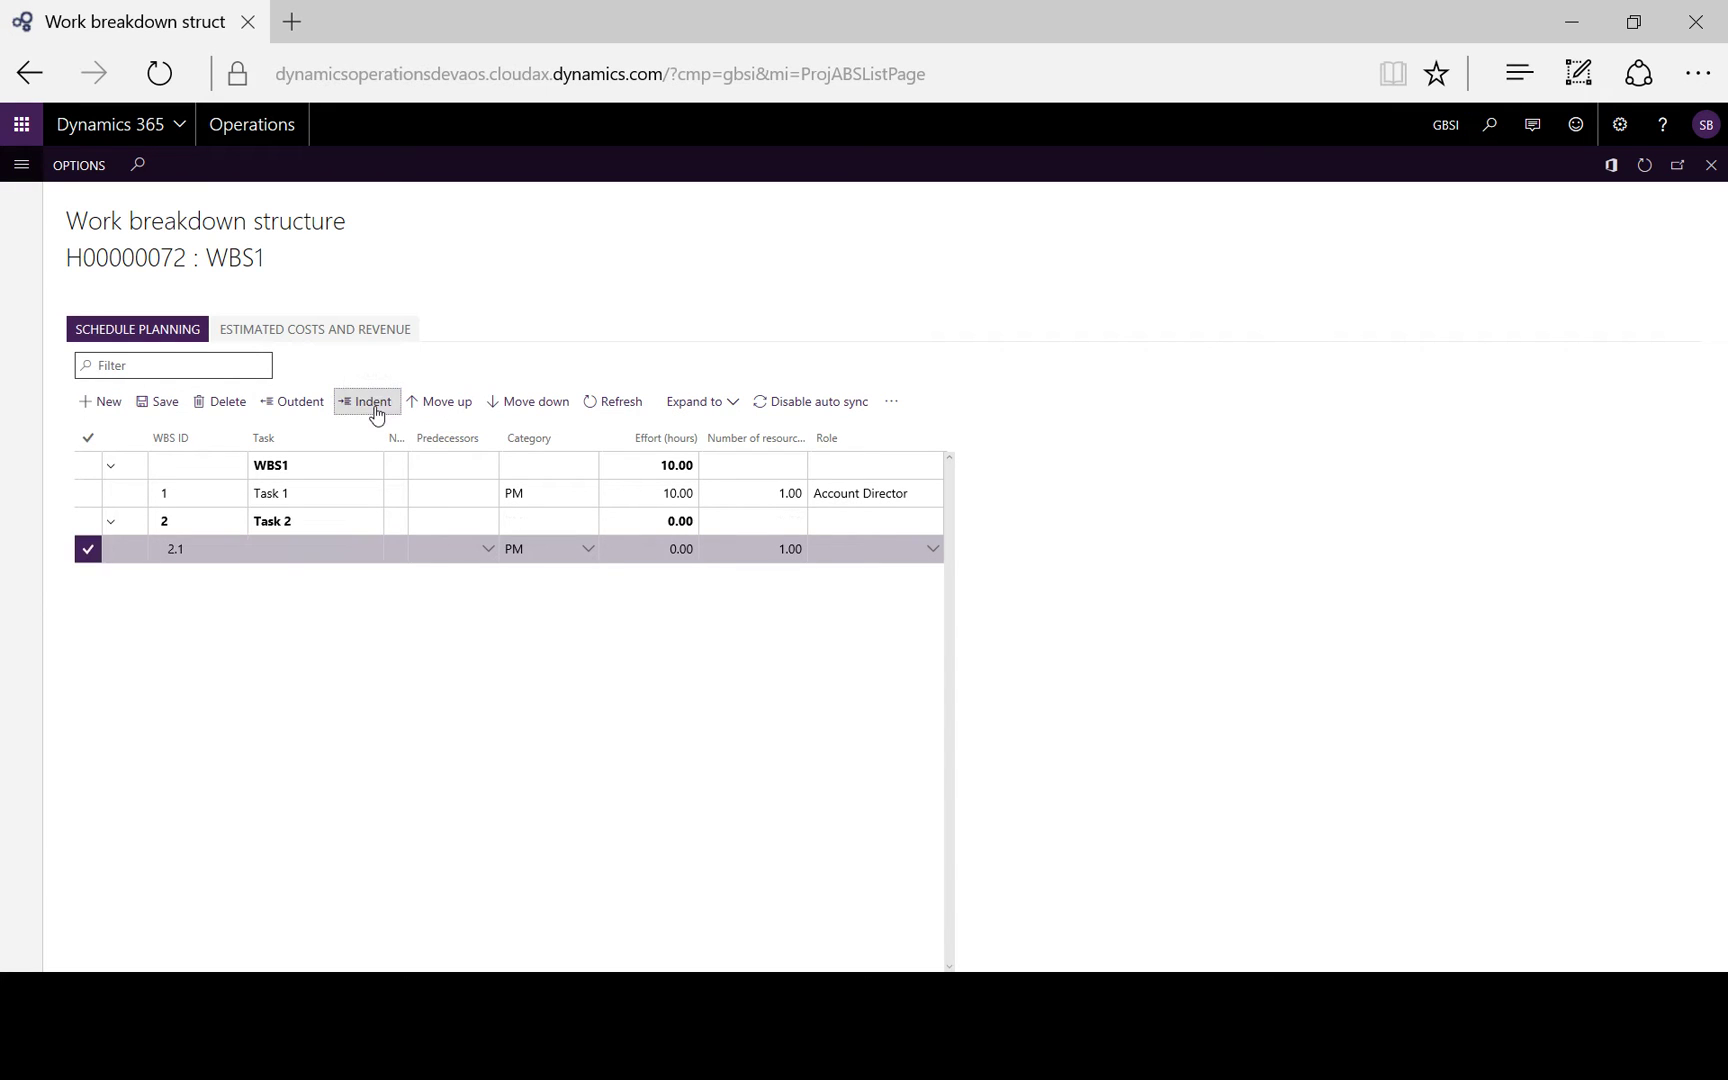
click(307, 546)
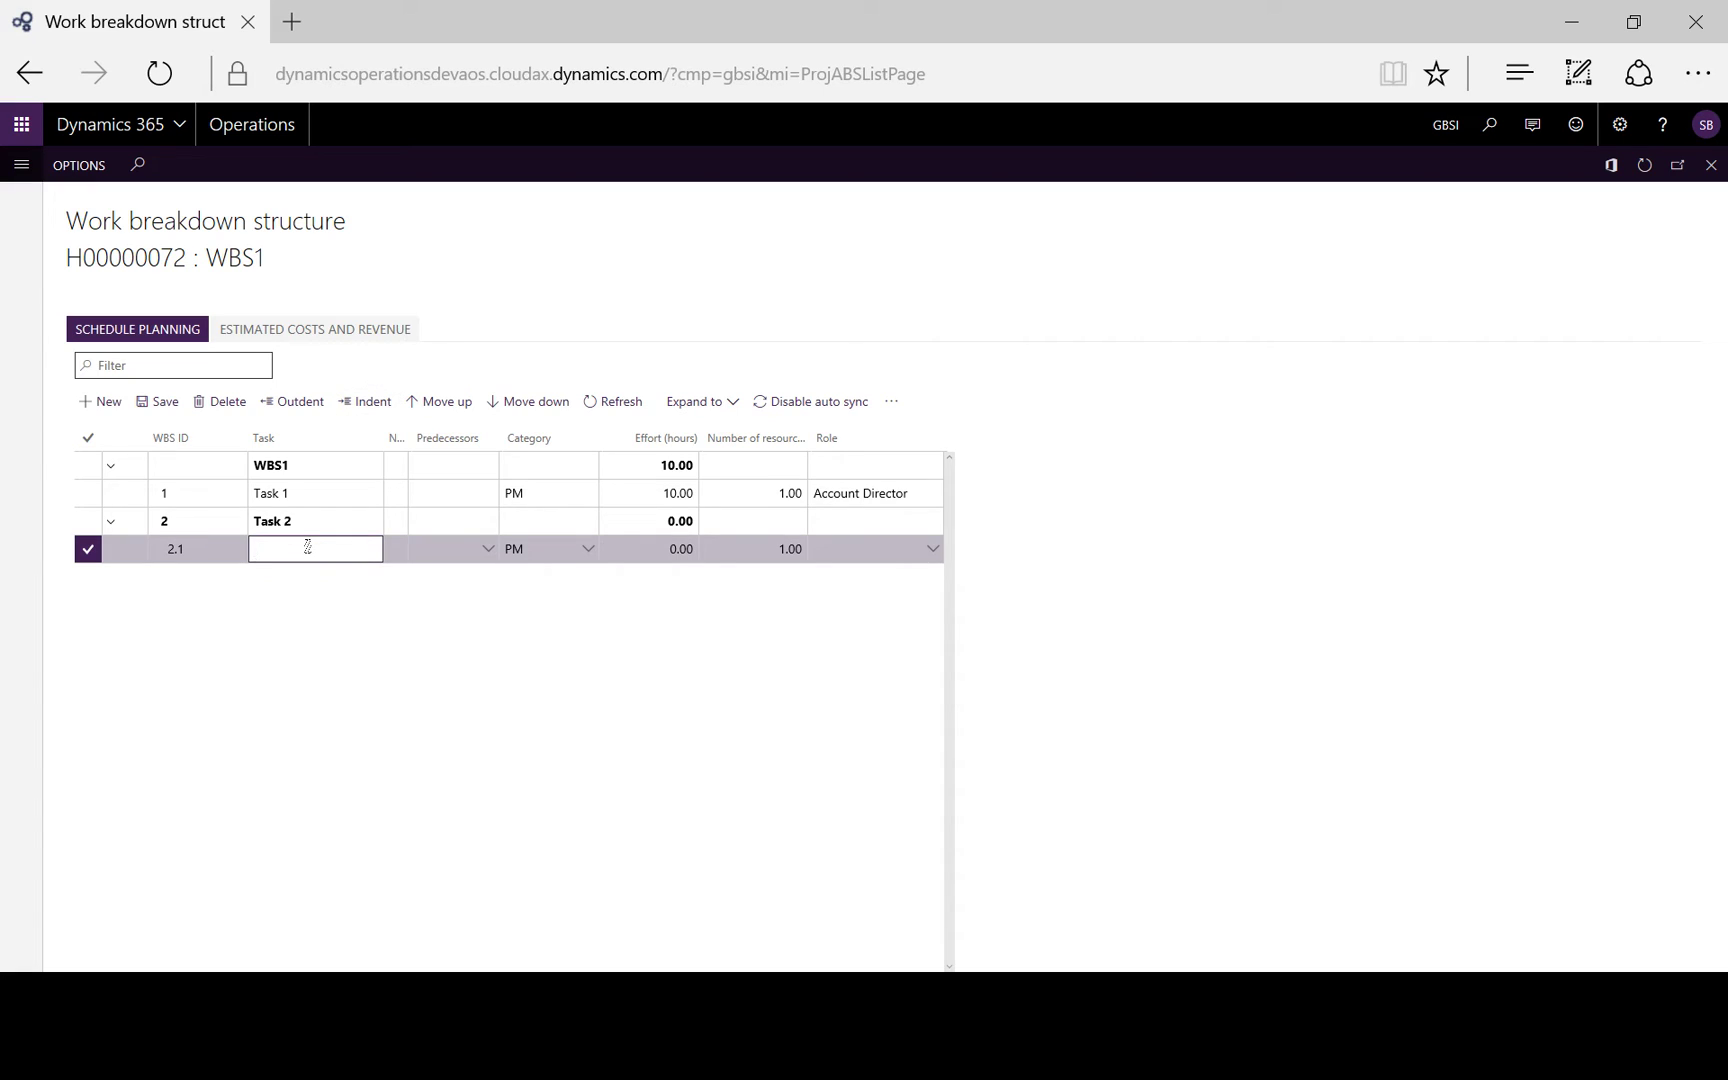
text(2a)
key(Tab)
key(Tab)
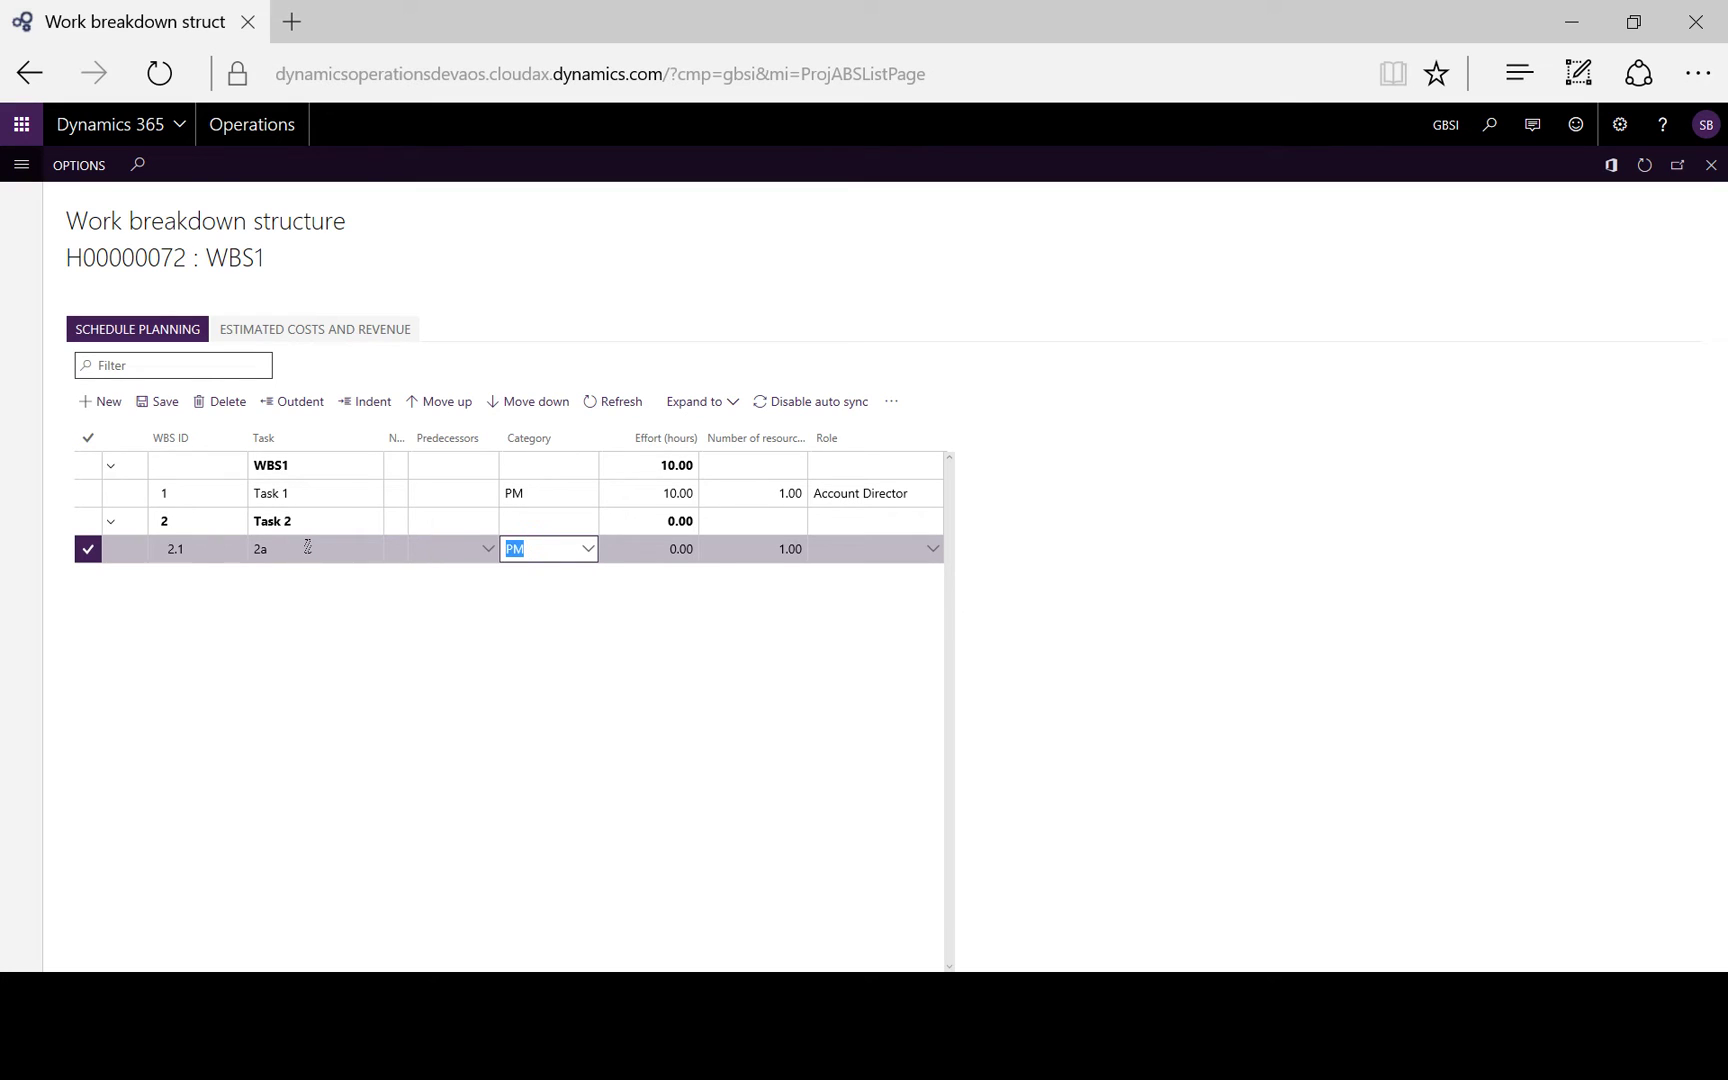
Give subtask 2a category PM, 20 effort hours and the Account Manager role.
click(590, 549)
scroll(604, 718, down, 1)
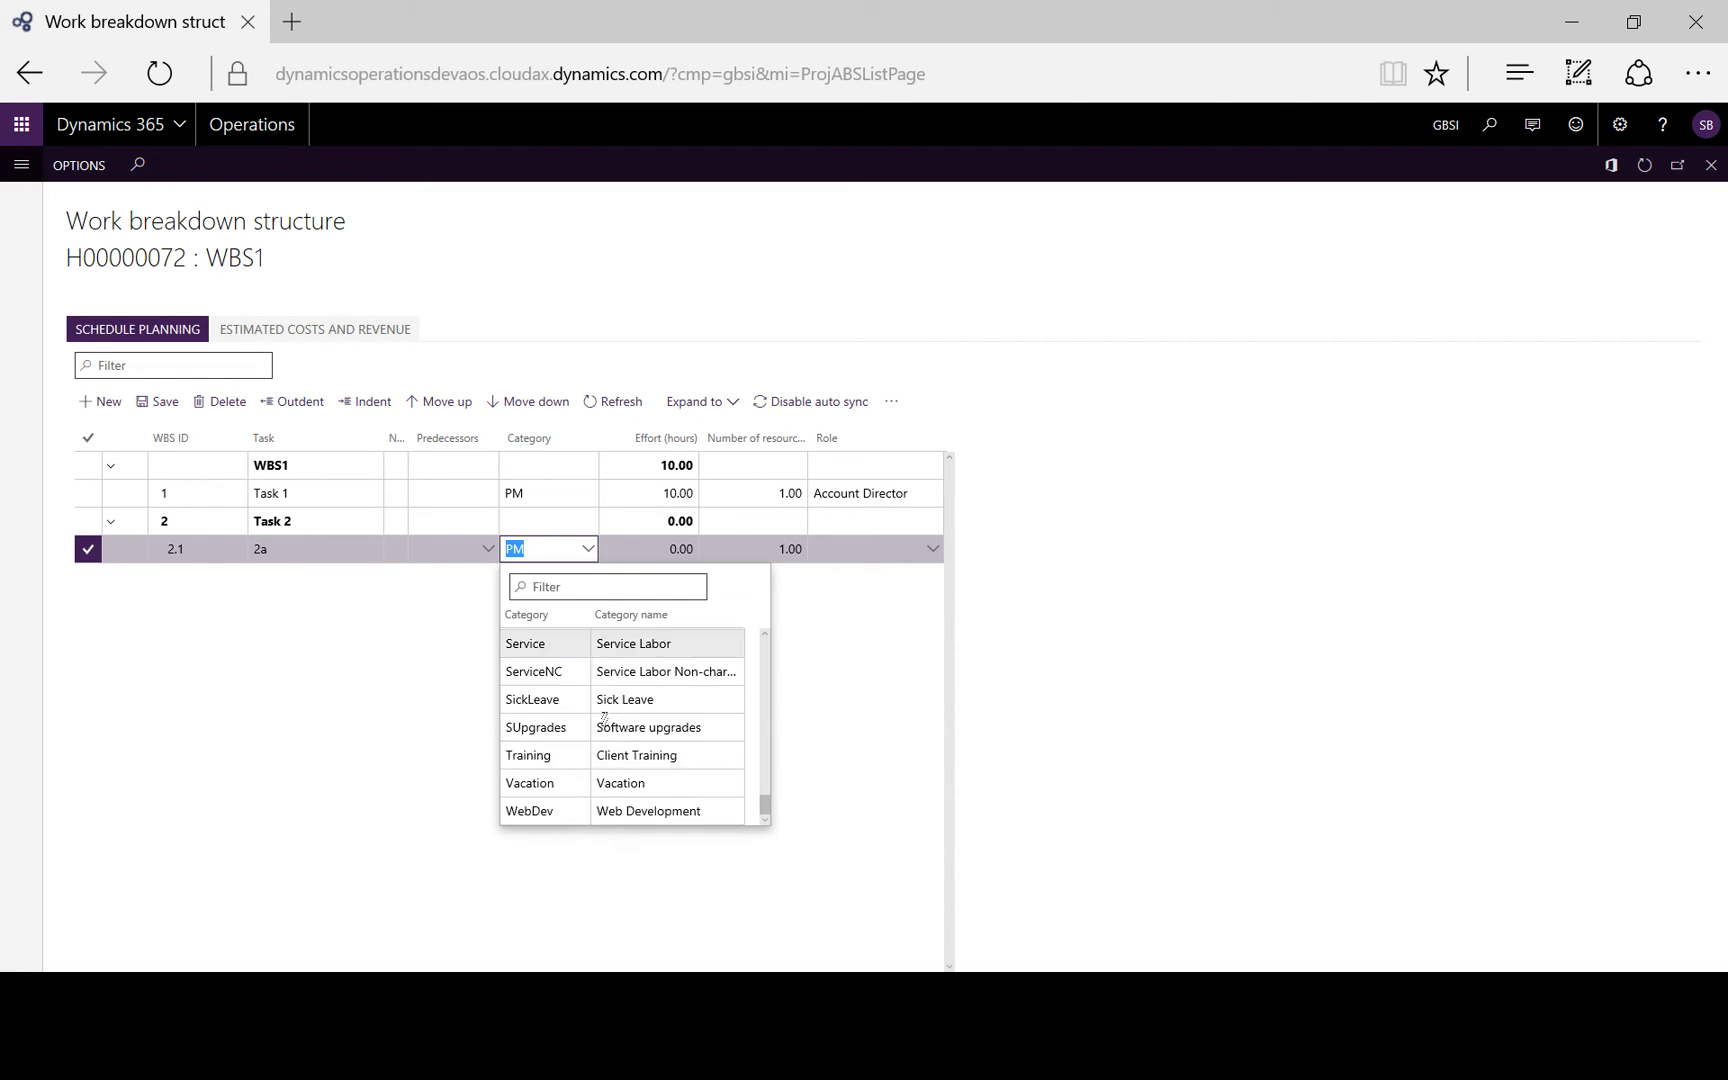
scroll(604, 718, up, 5)
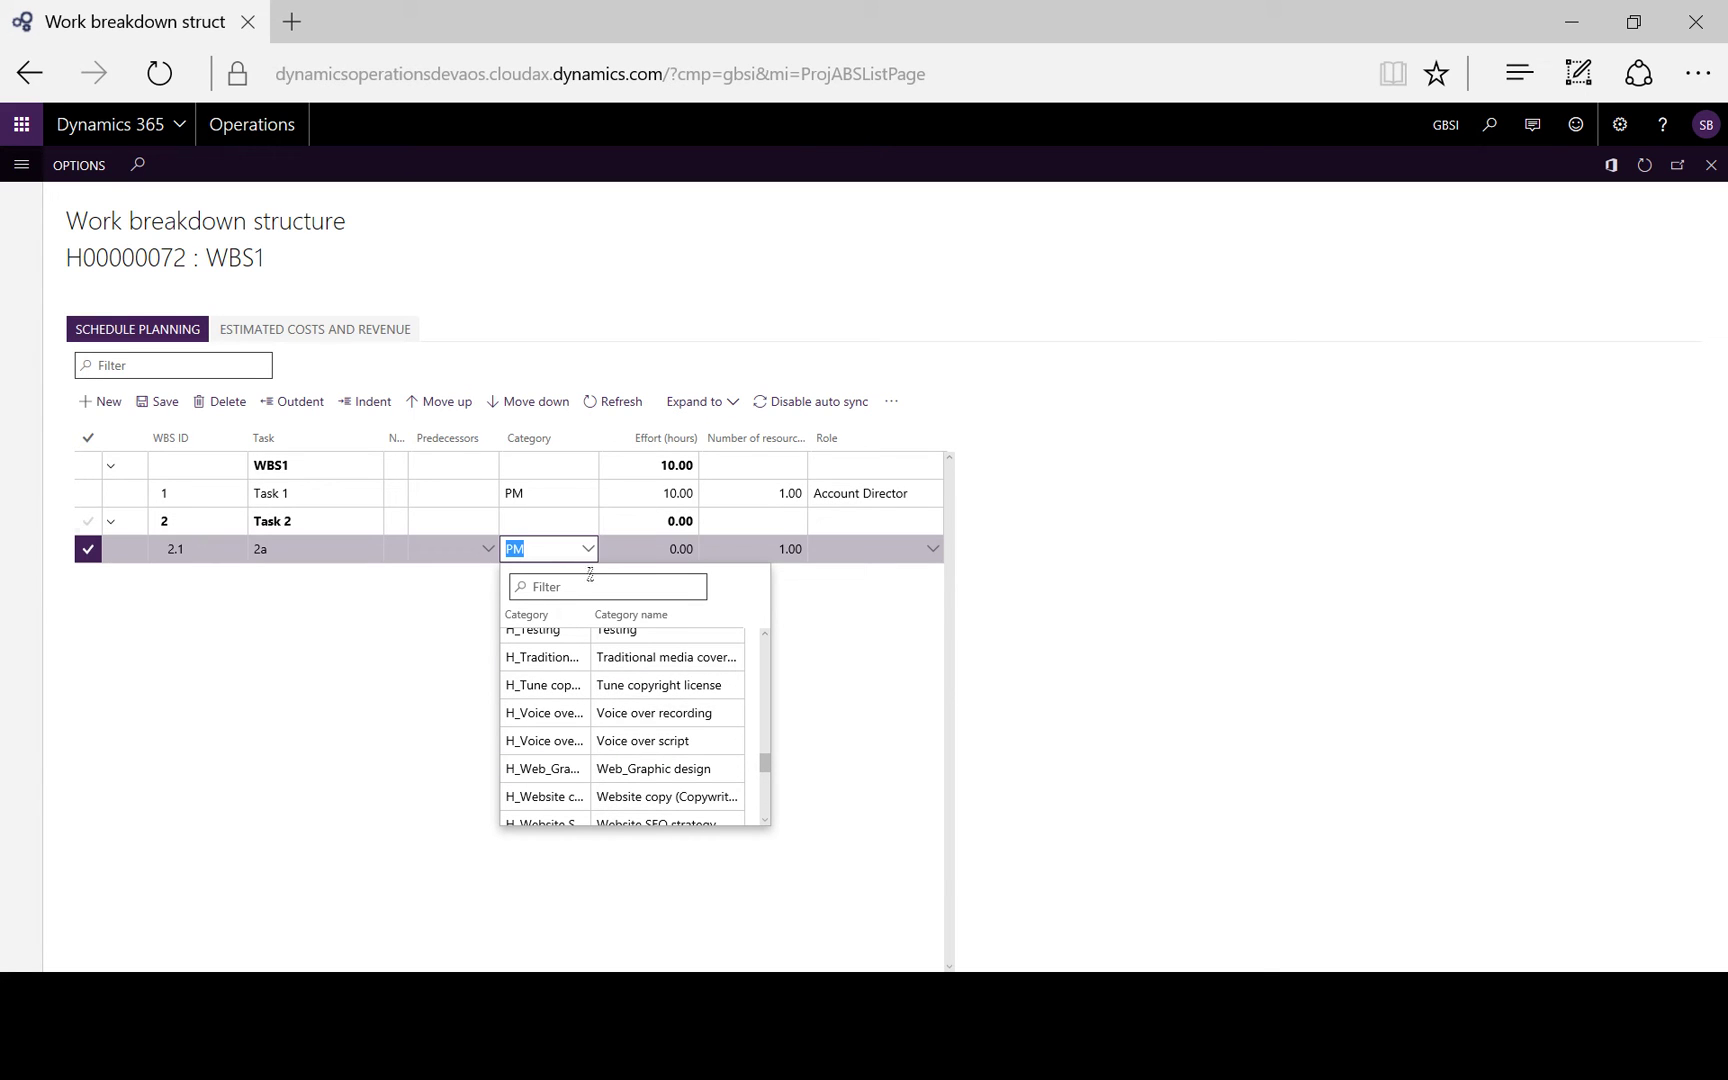
key(Tab)
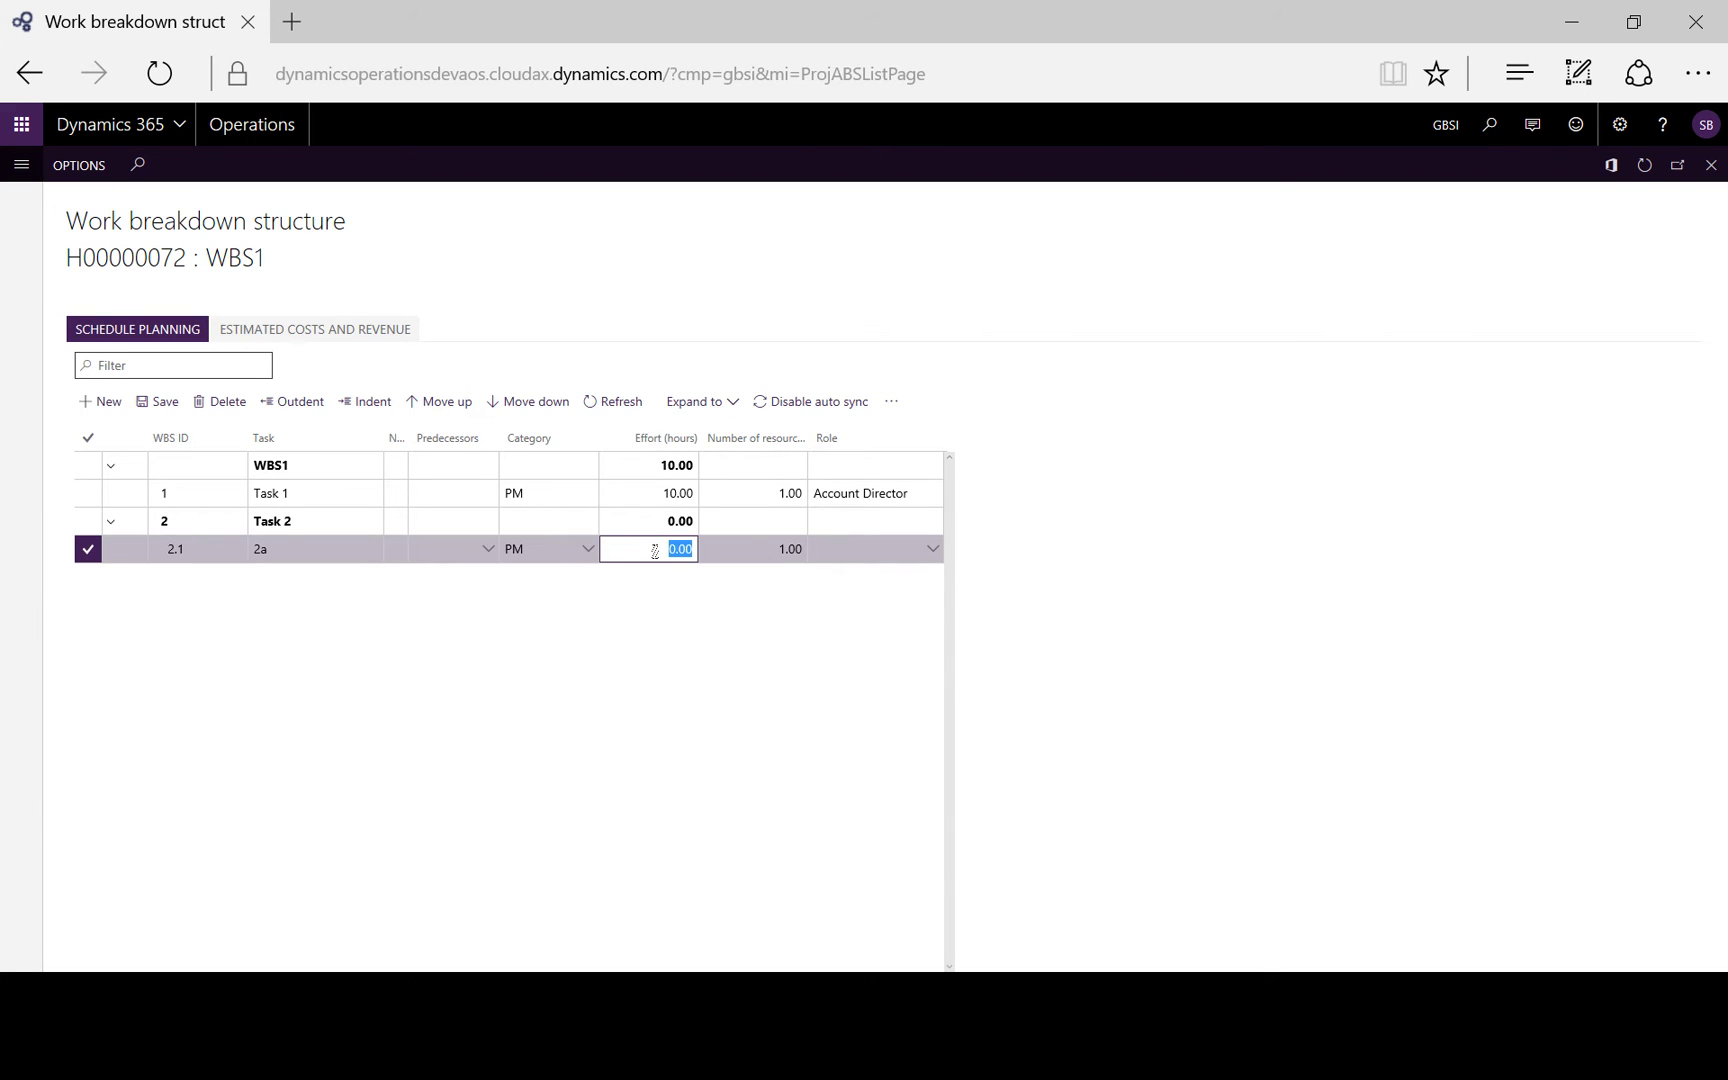
click(655, 551)
text(2)
click(931, 550)
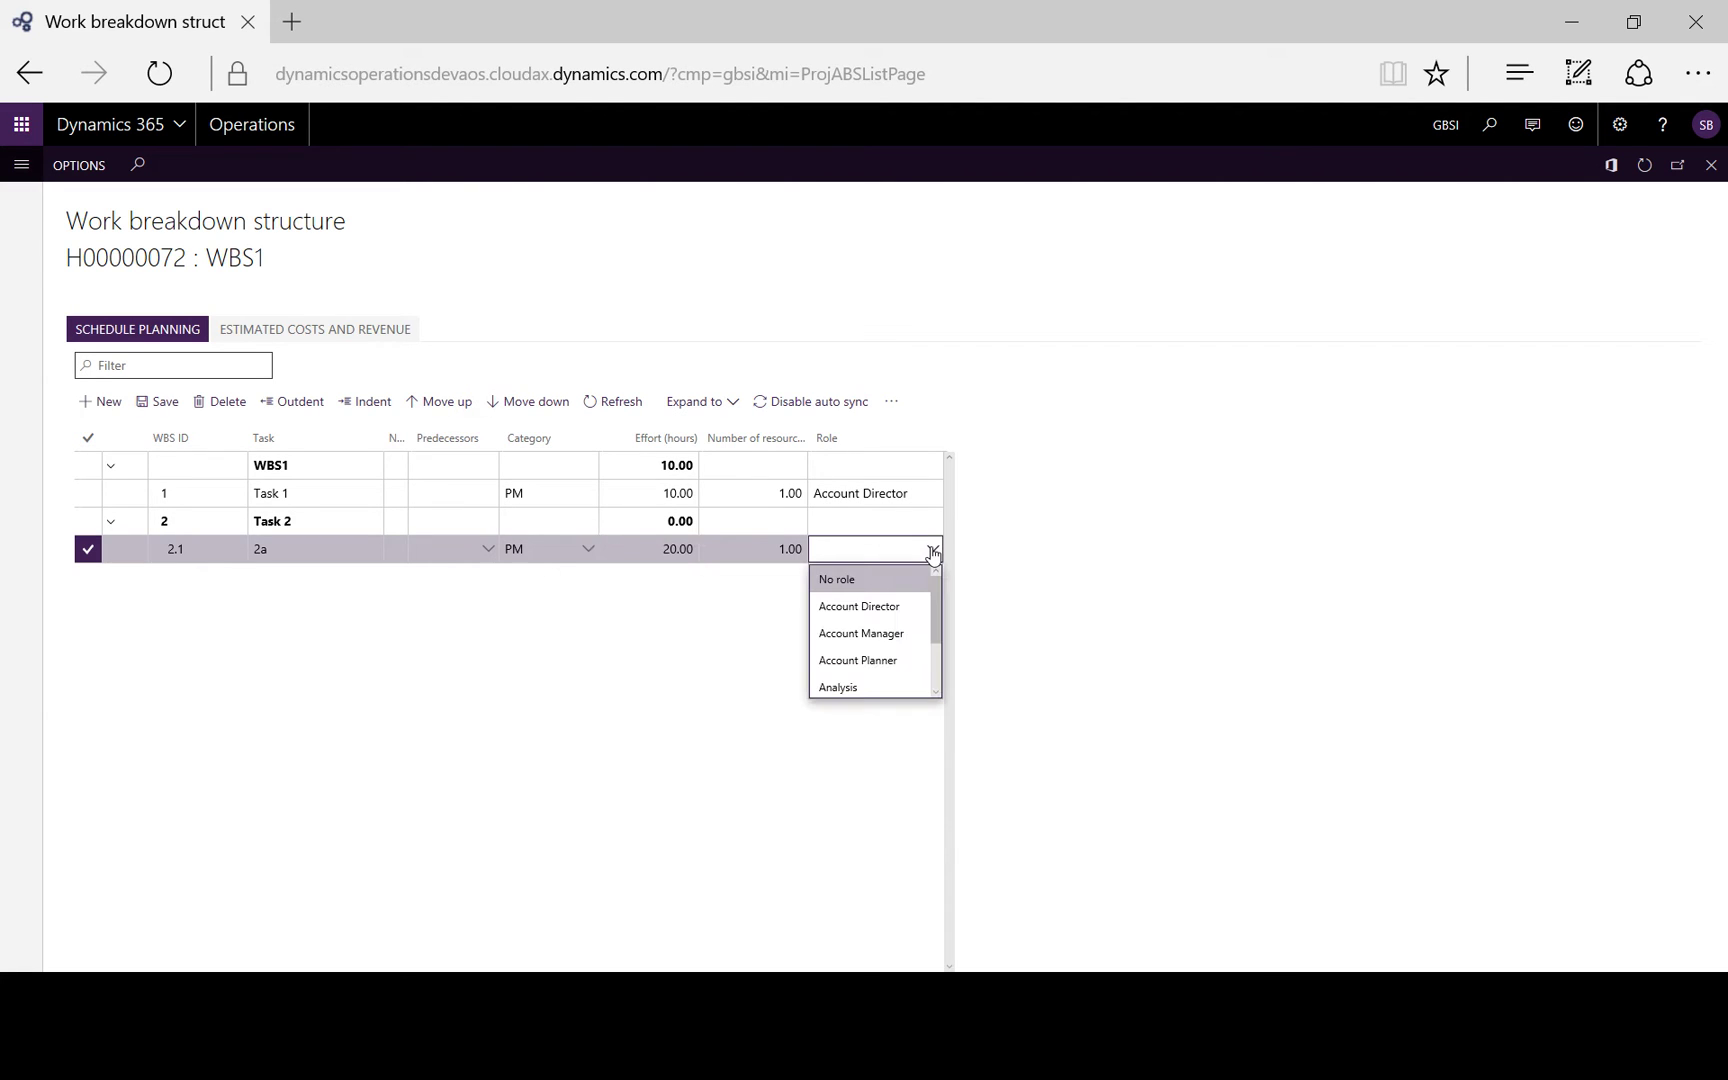
click(889, 633)
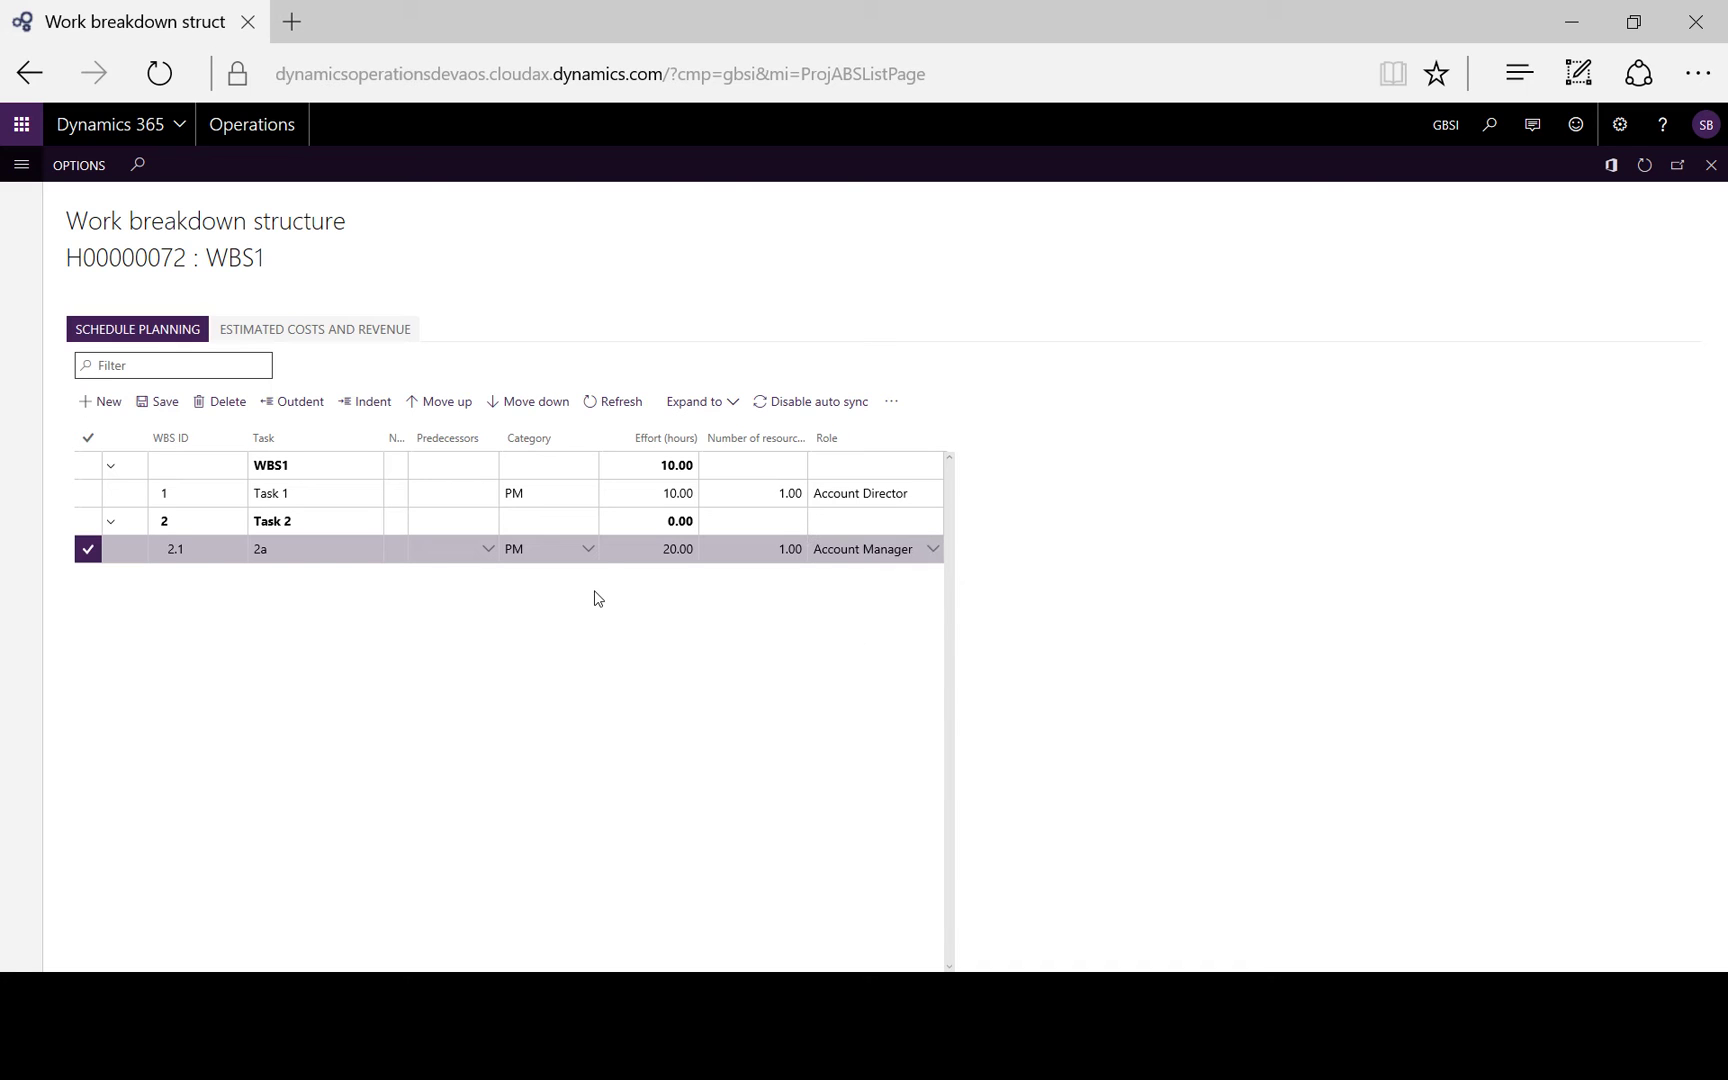
Add subtask 2b under Task 2 with 2.1 as its predecessor.
click(101, 401)
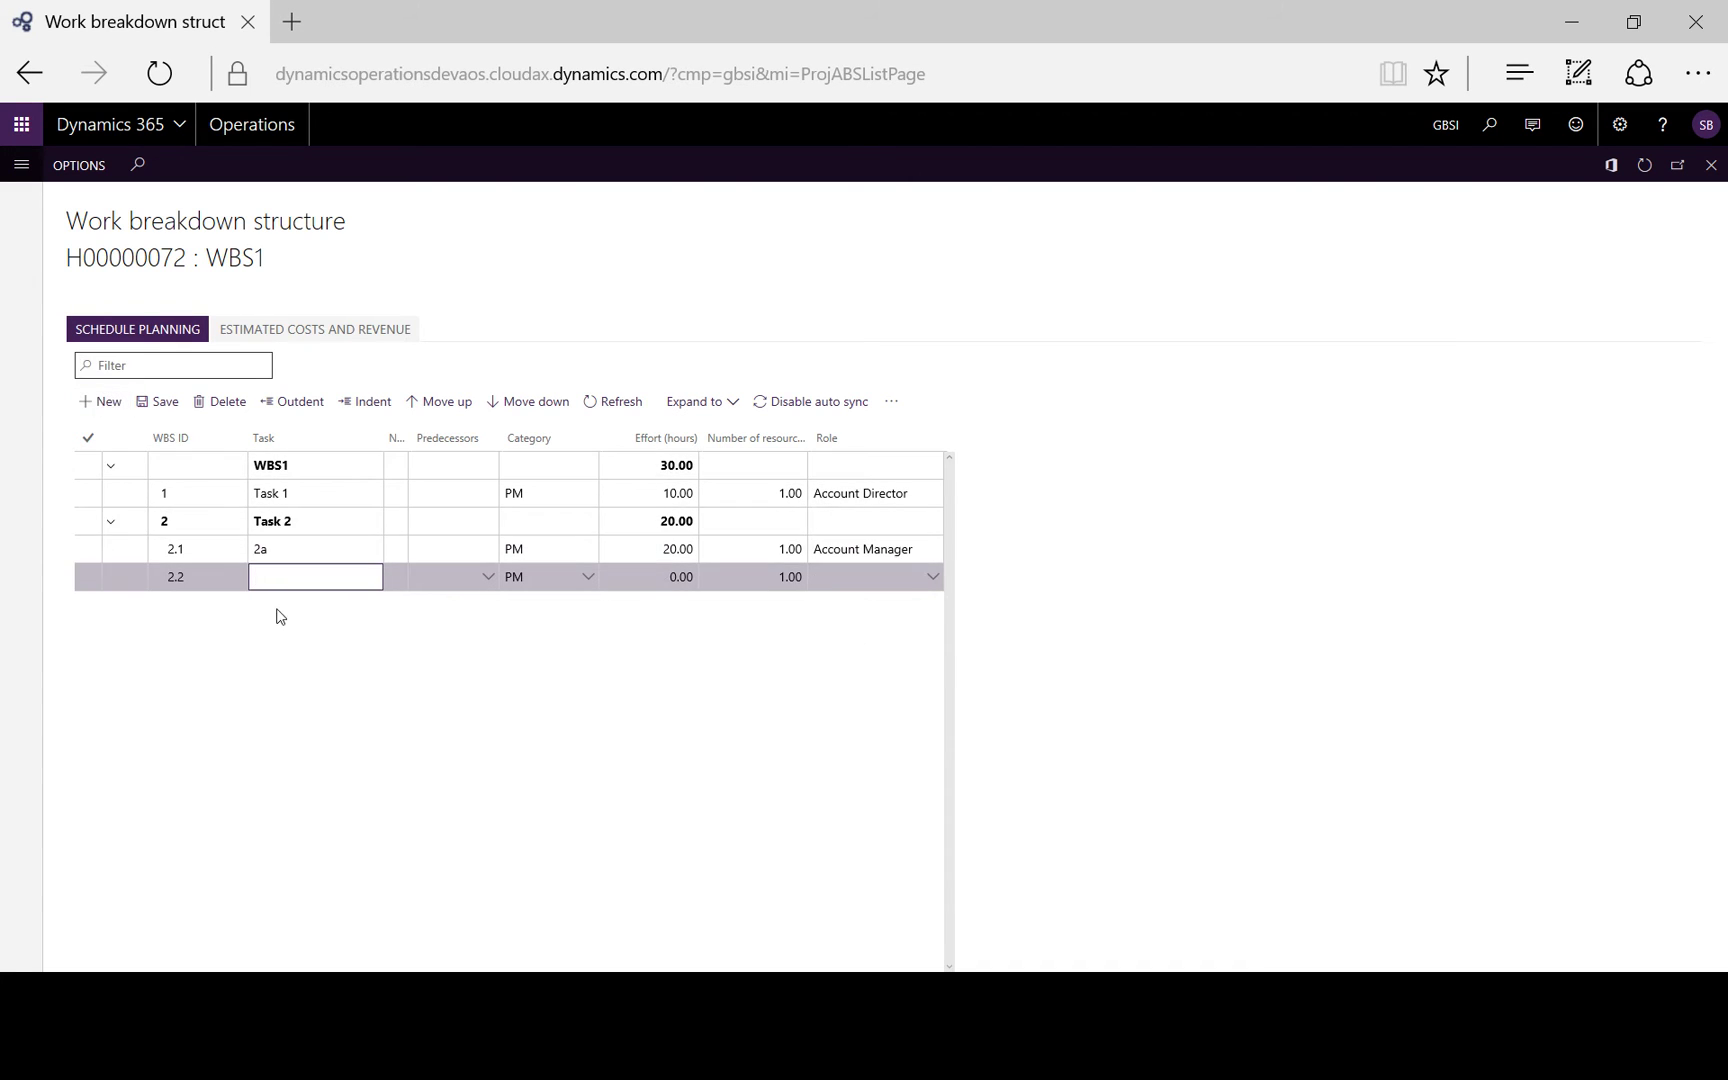
text(2b)
key(Tab)
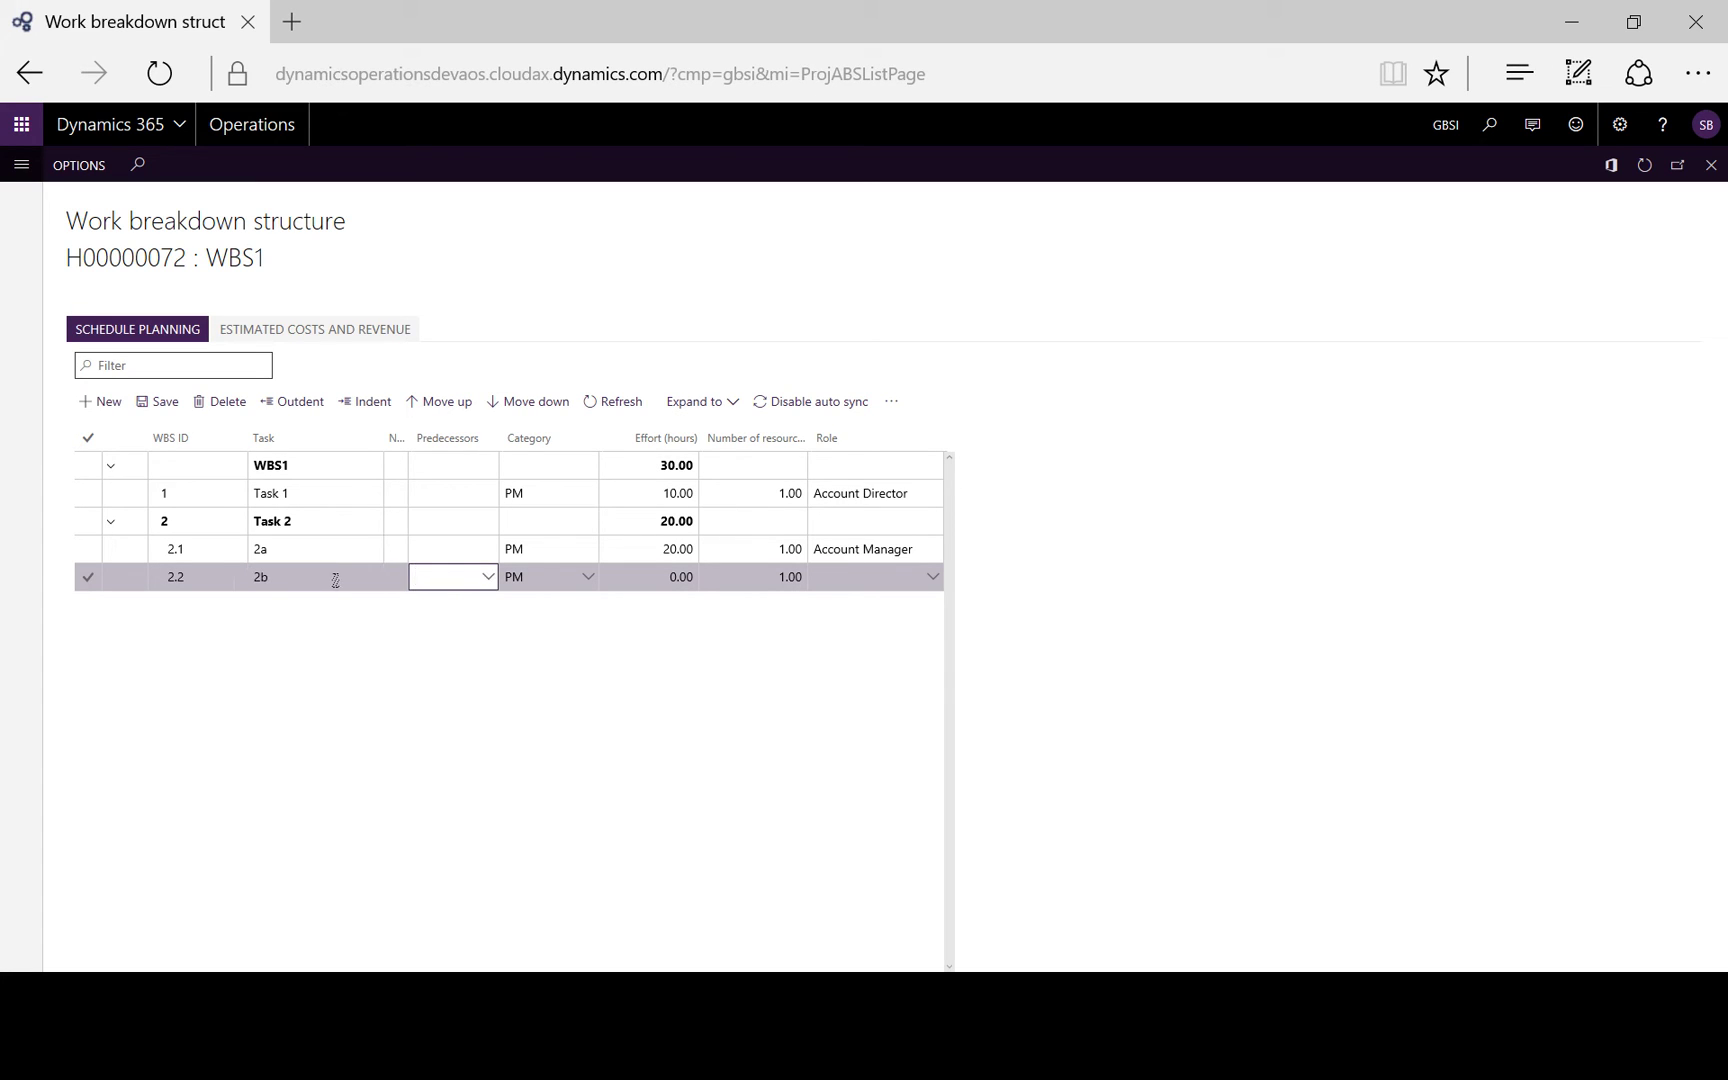
click(488, 578)
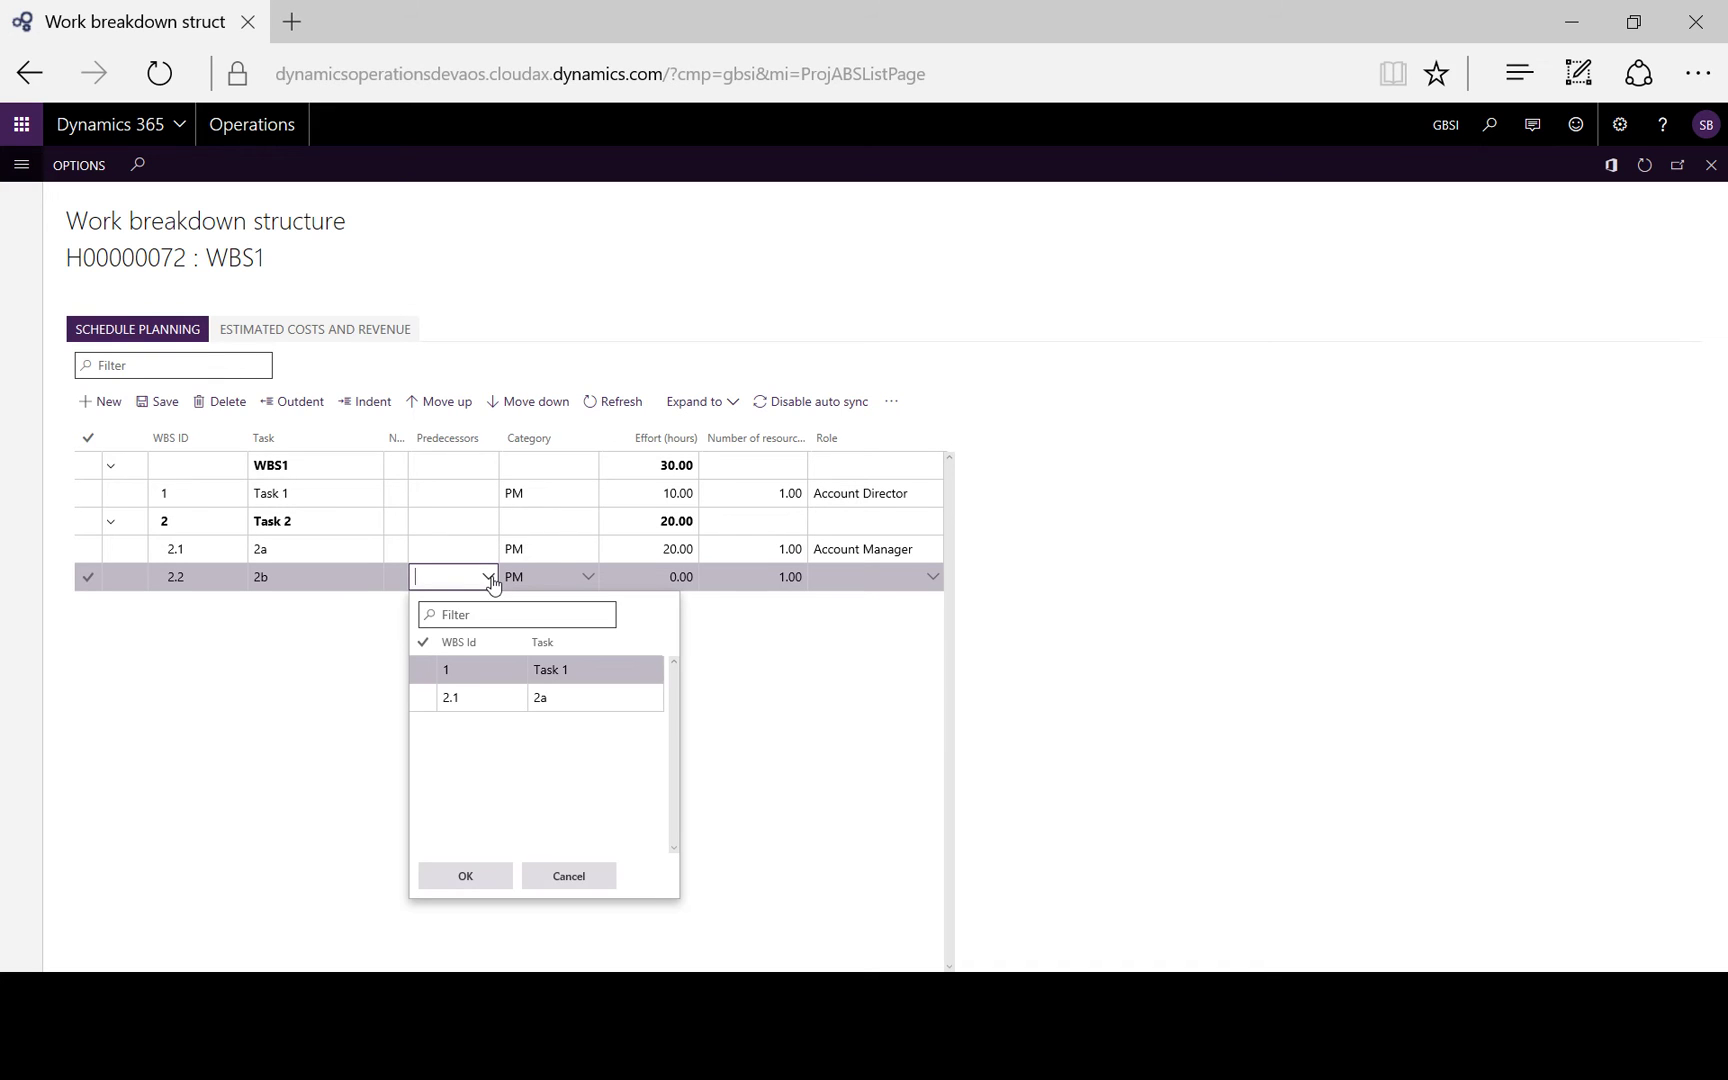
click(422, 698)
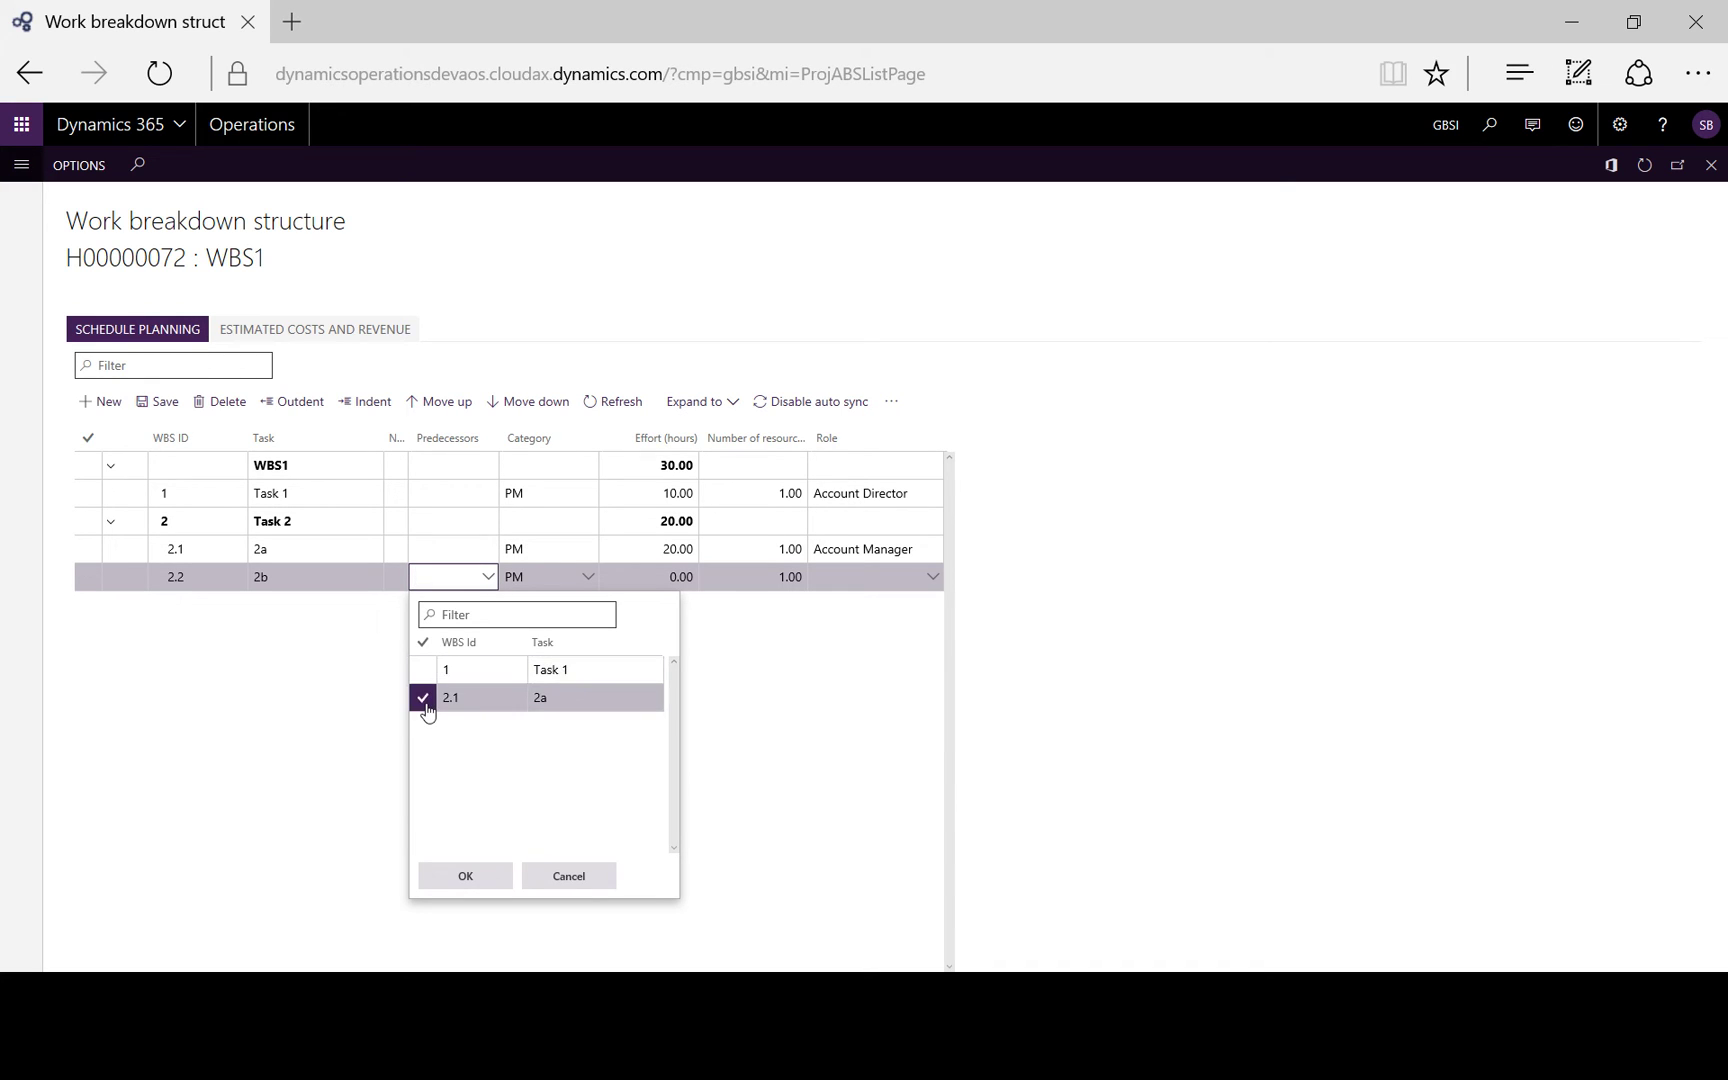
click(466, 875)
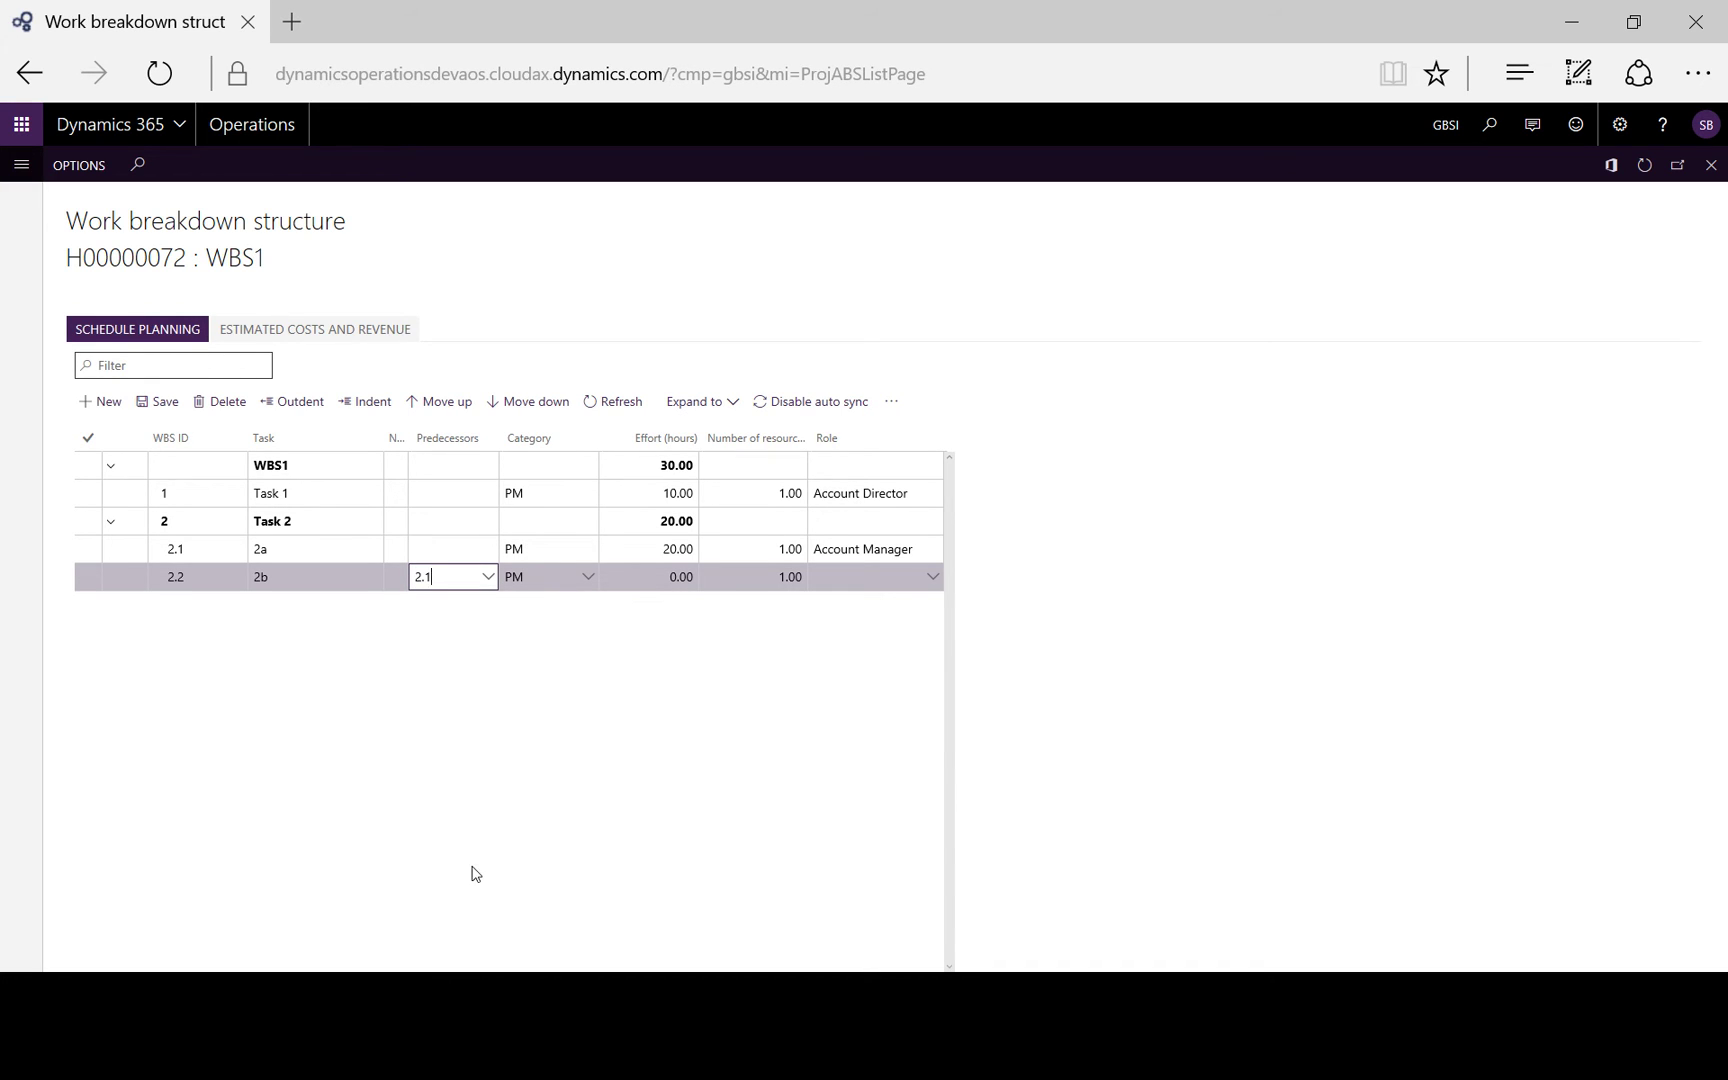
Set 2b to 30 effort hours with the Account Manager role so Task 2 totals 50.00.
key(Tab)
key(Tab)
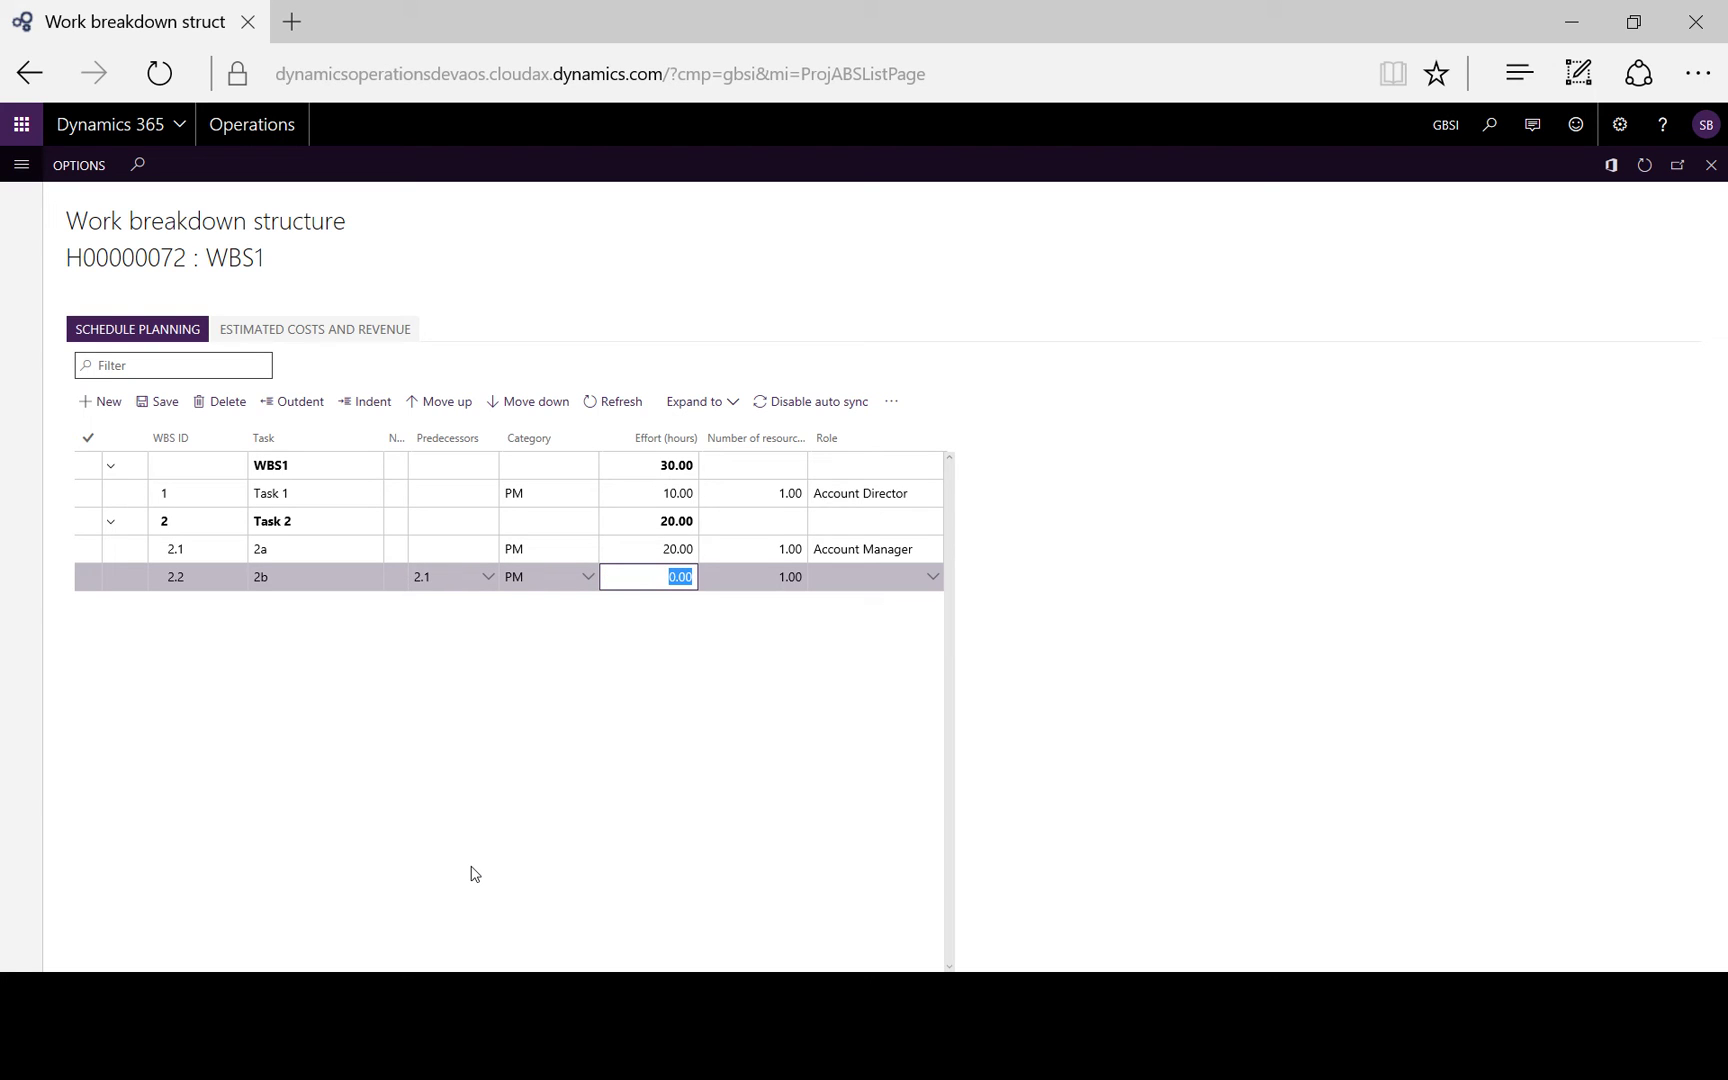
text(30)
key(Tab)
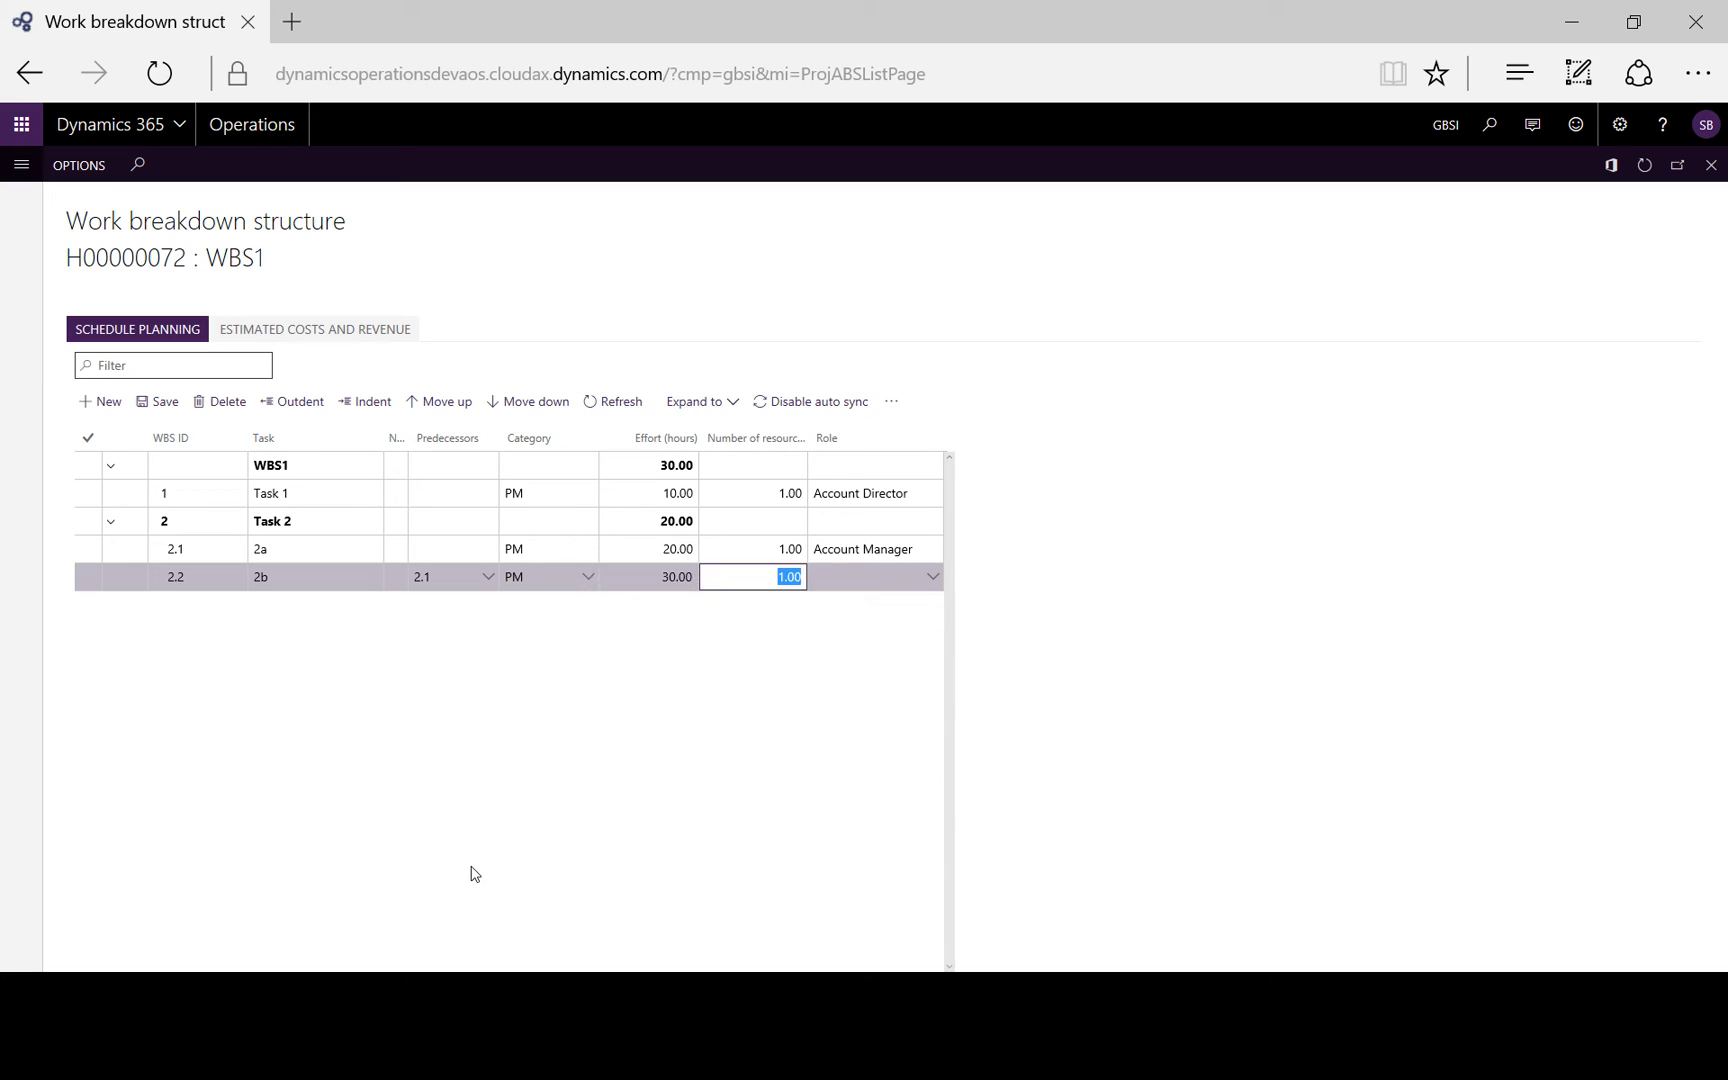
click(931, 579)
click(887, 667)
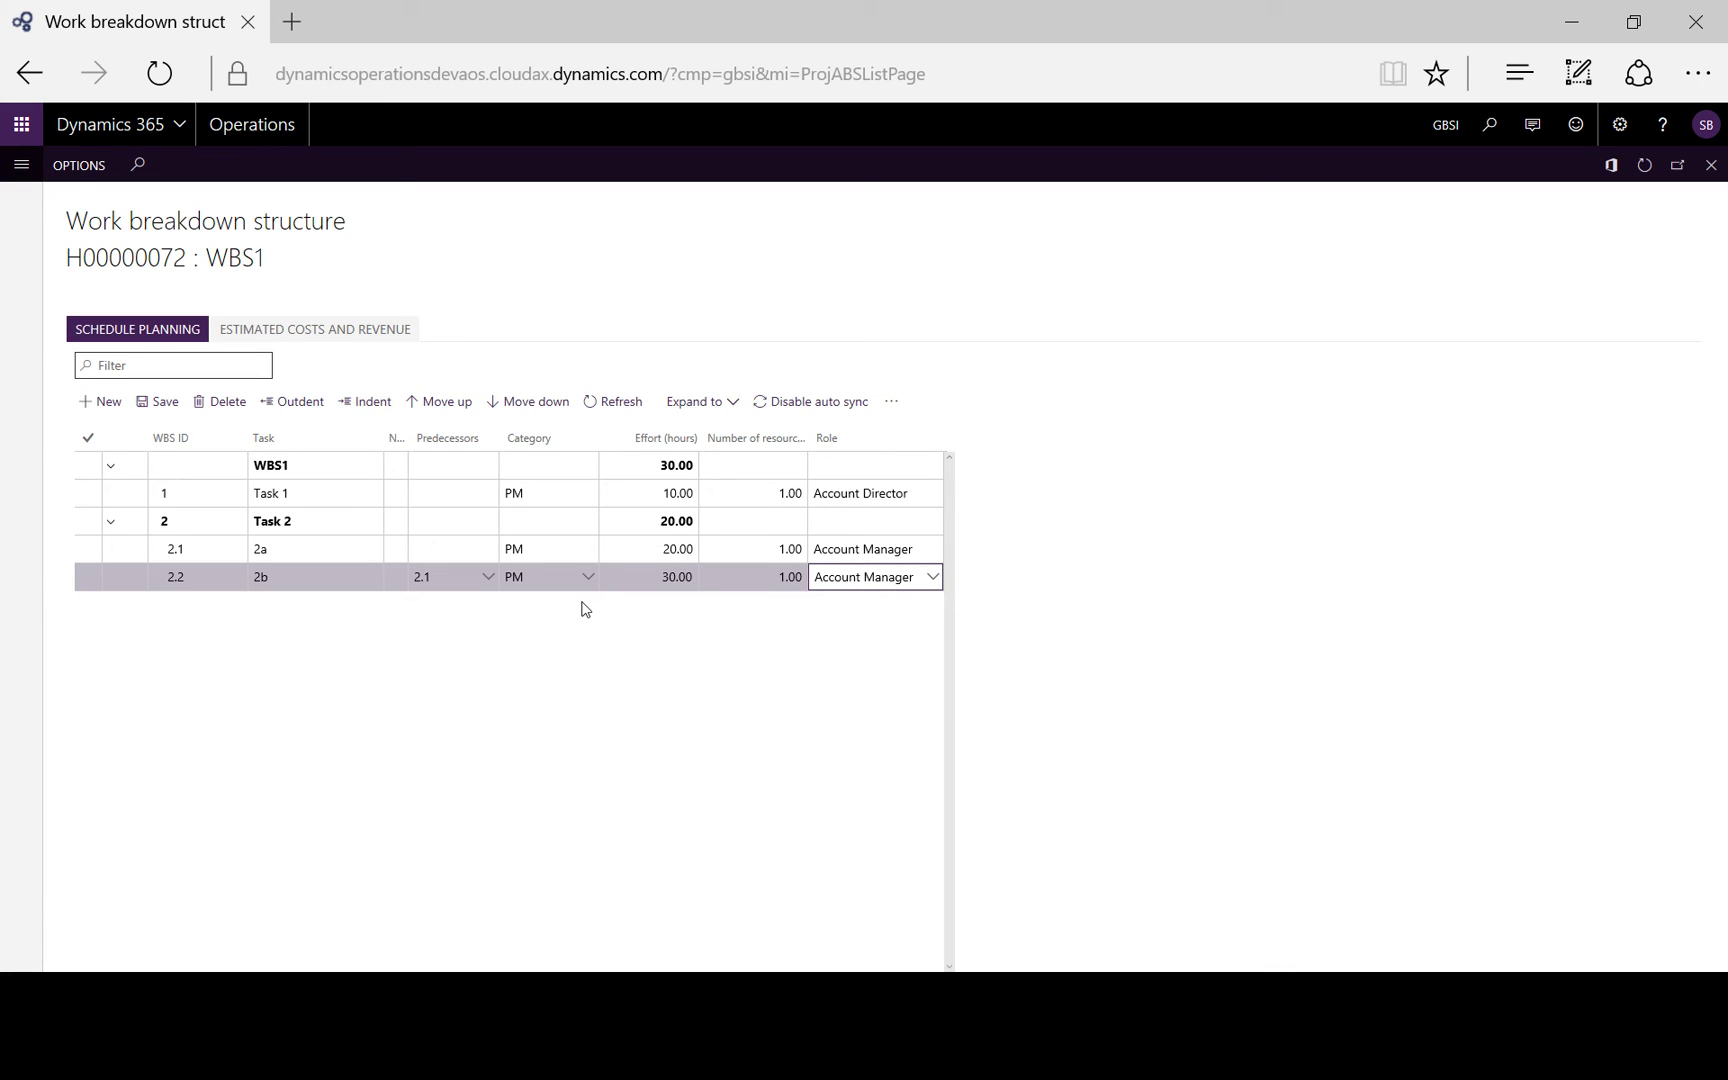
click(660, 521)
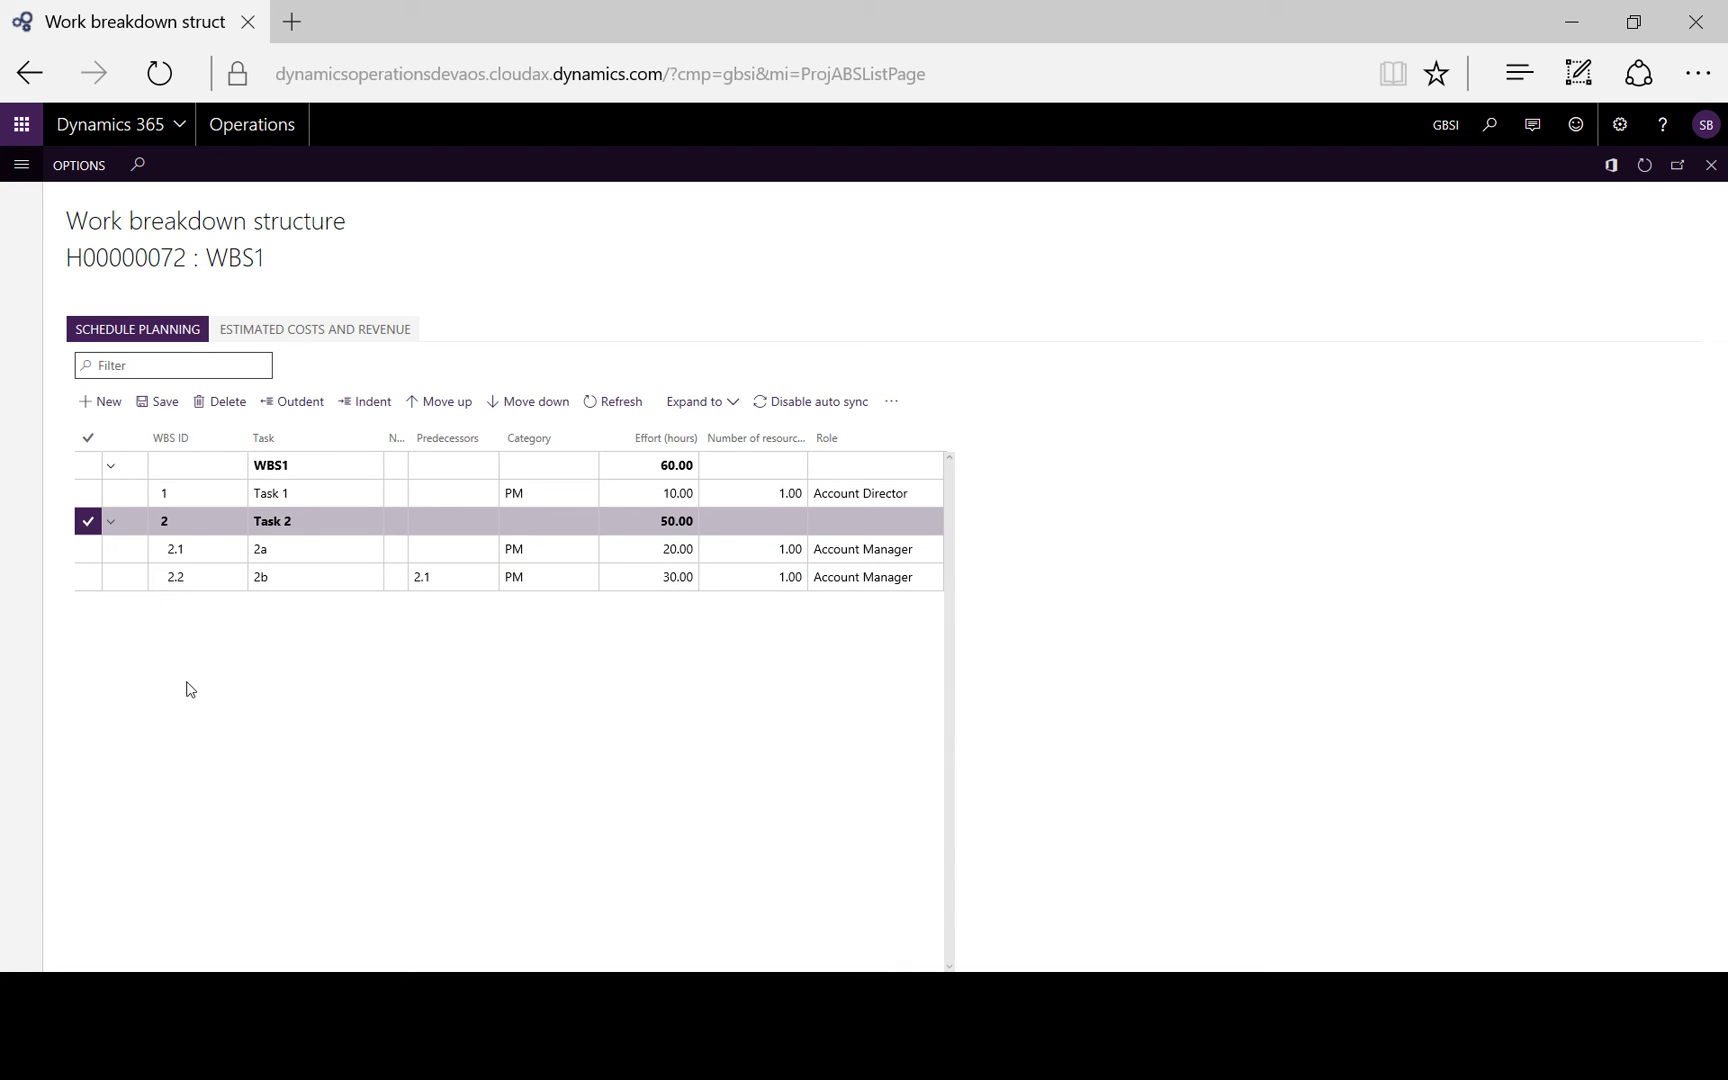
Add subtask 2c after 2b with 2.2 as its predecessor.
click(199, 578)
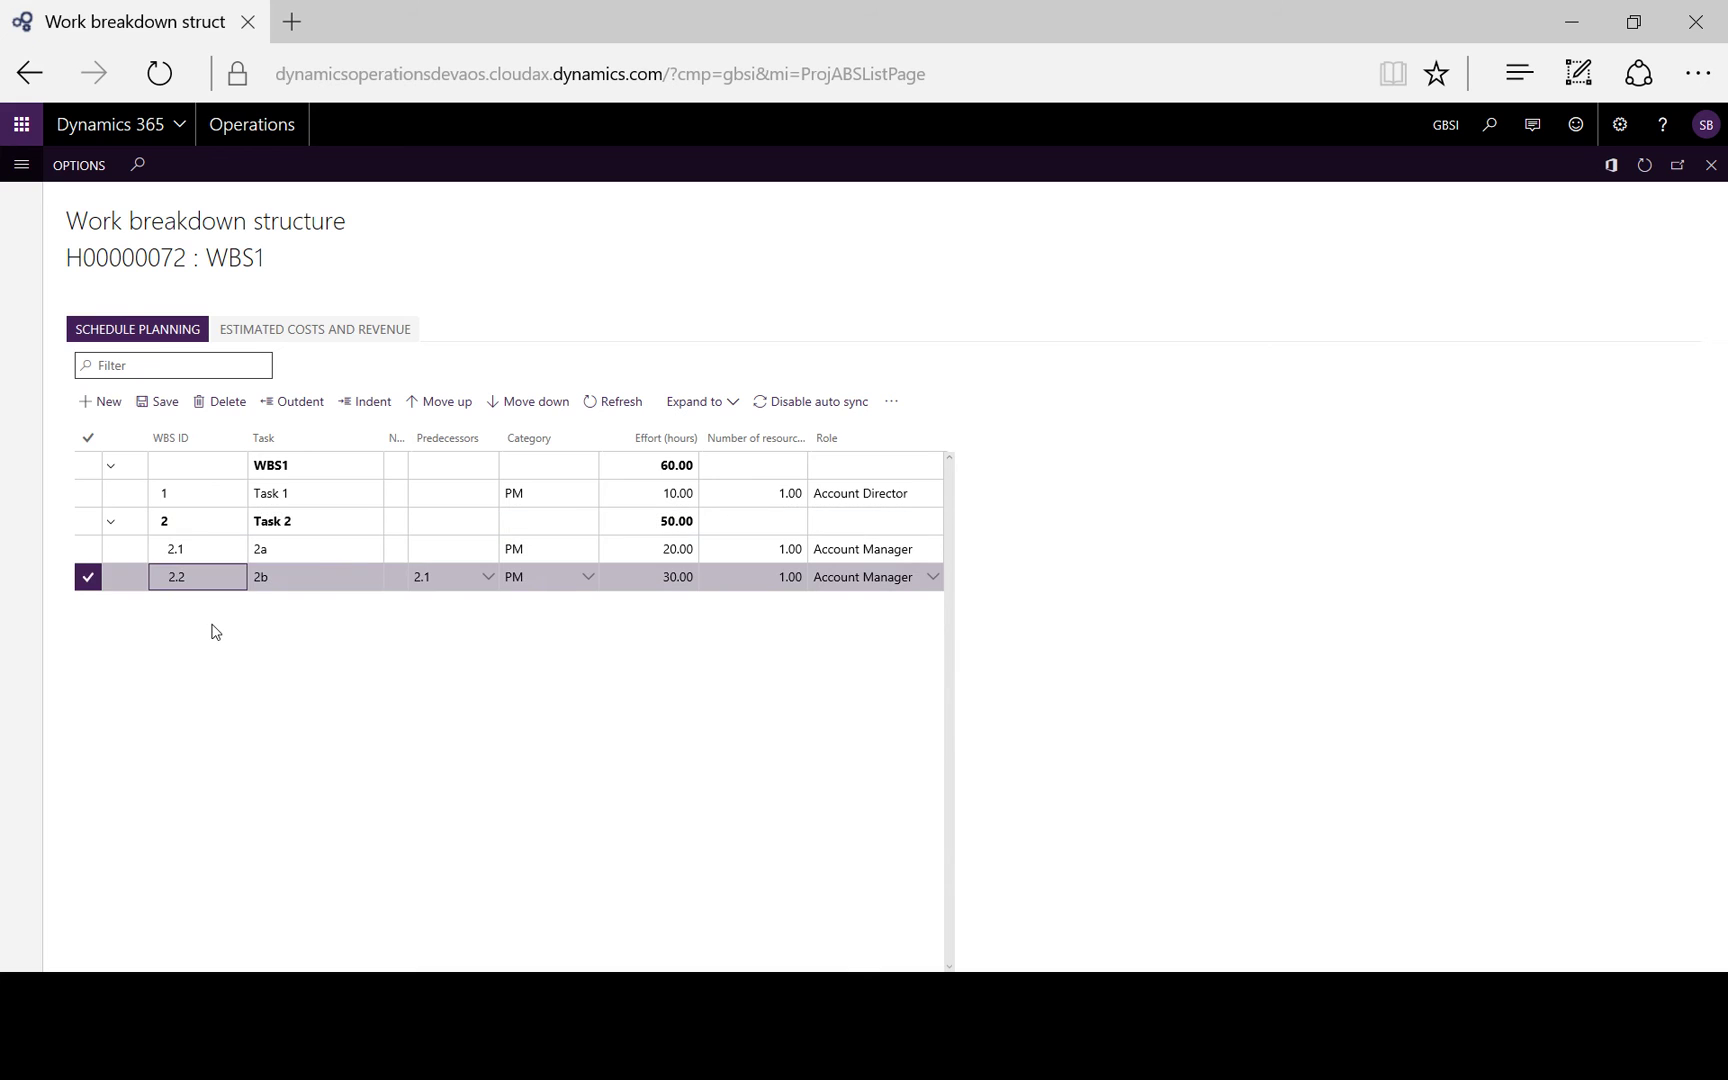
click(100, 402)
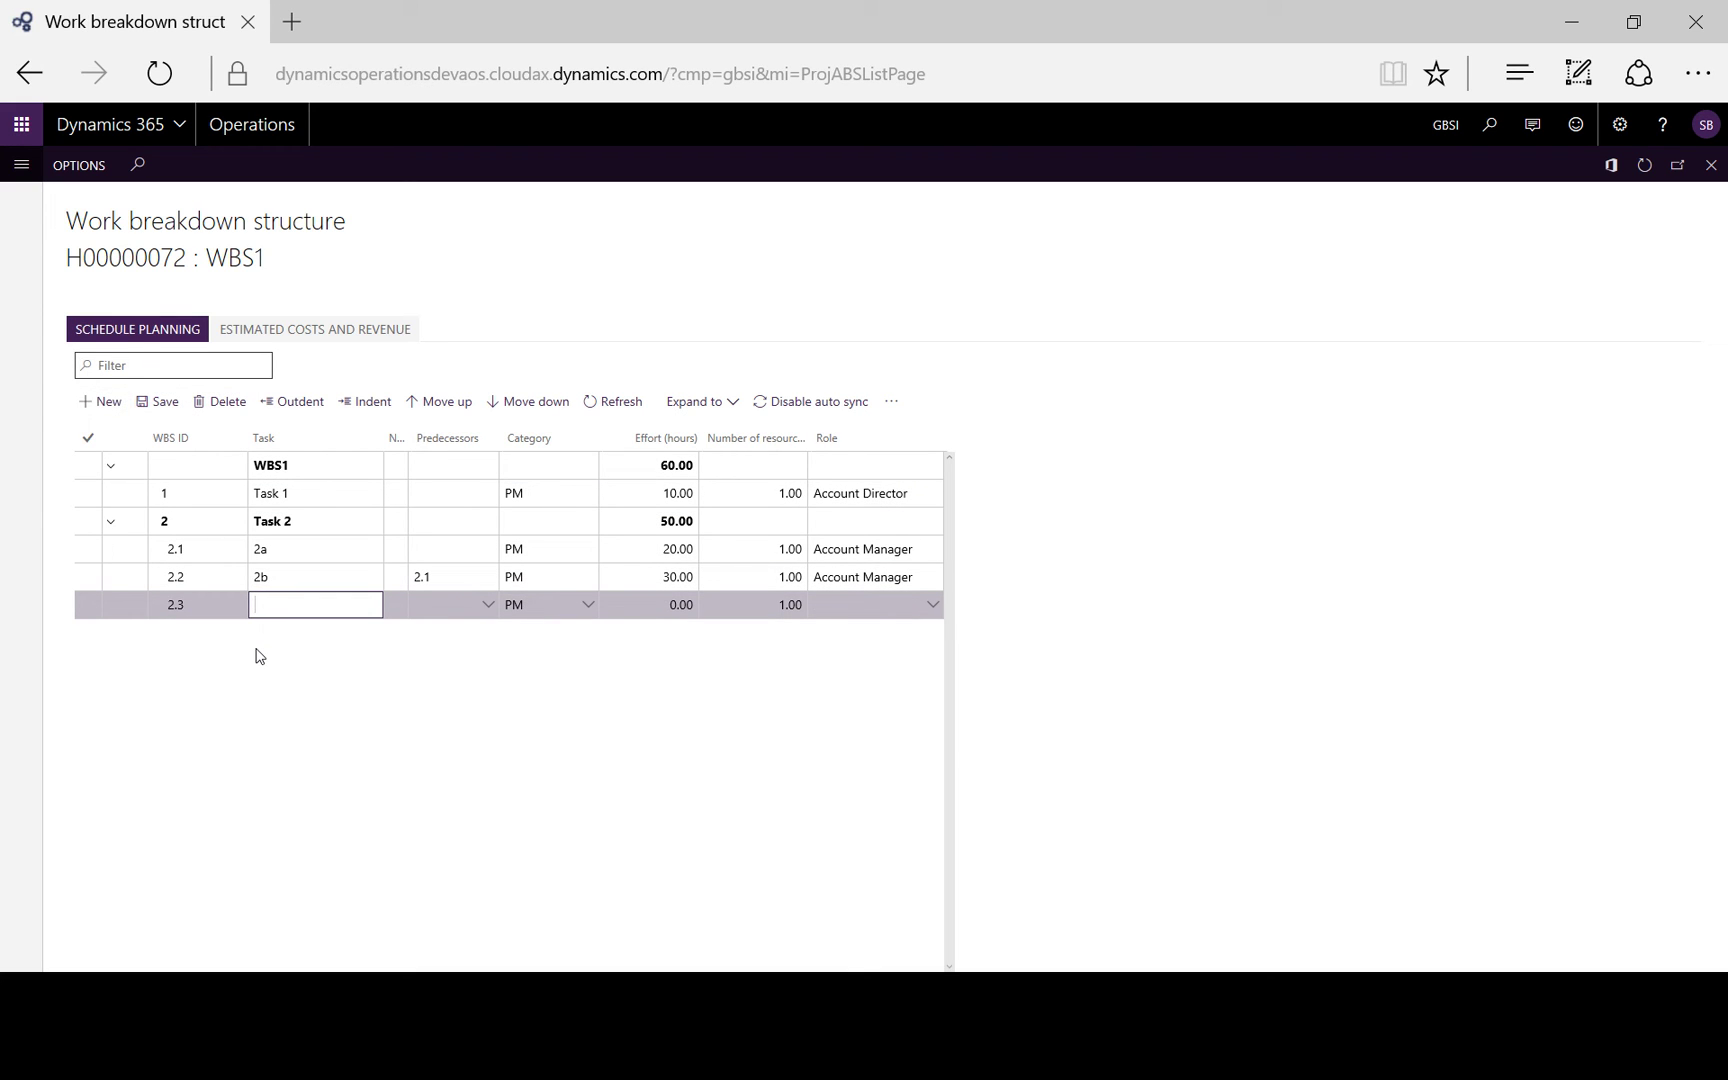
text(2c)
key(Tab)
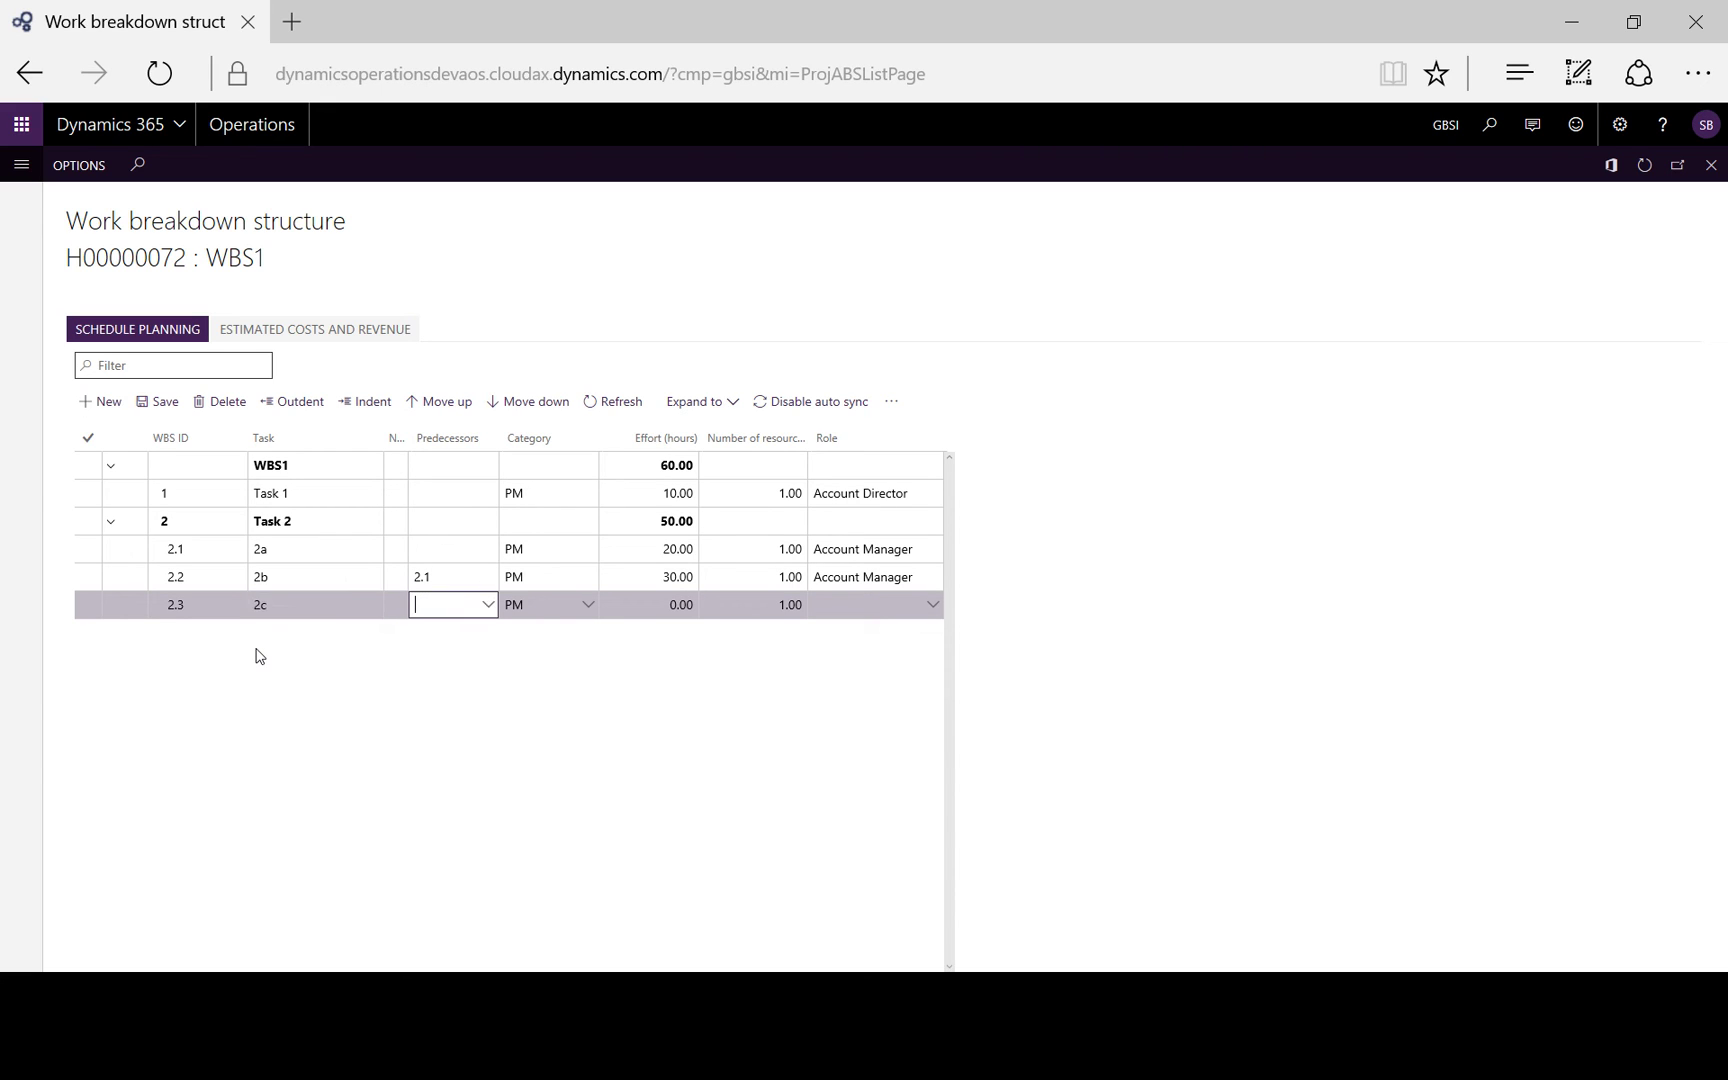
click(488, 604)
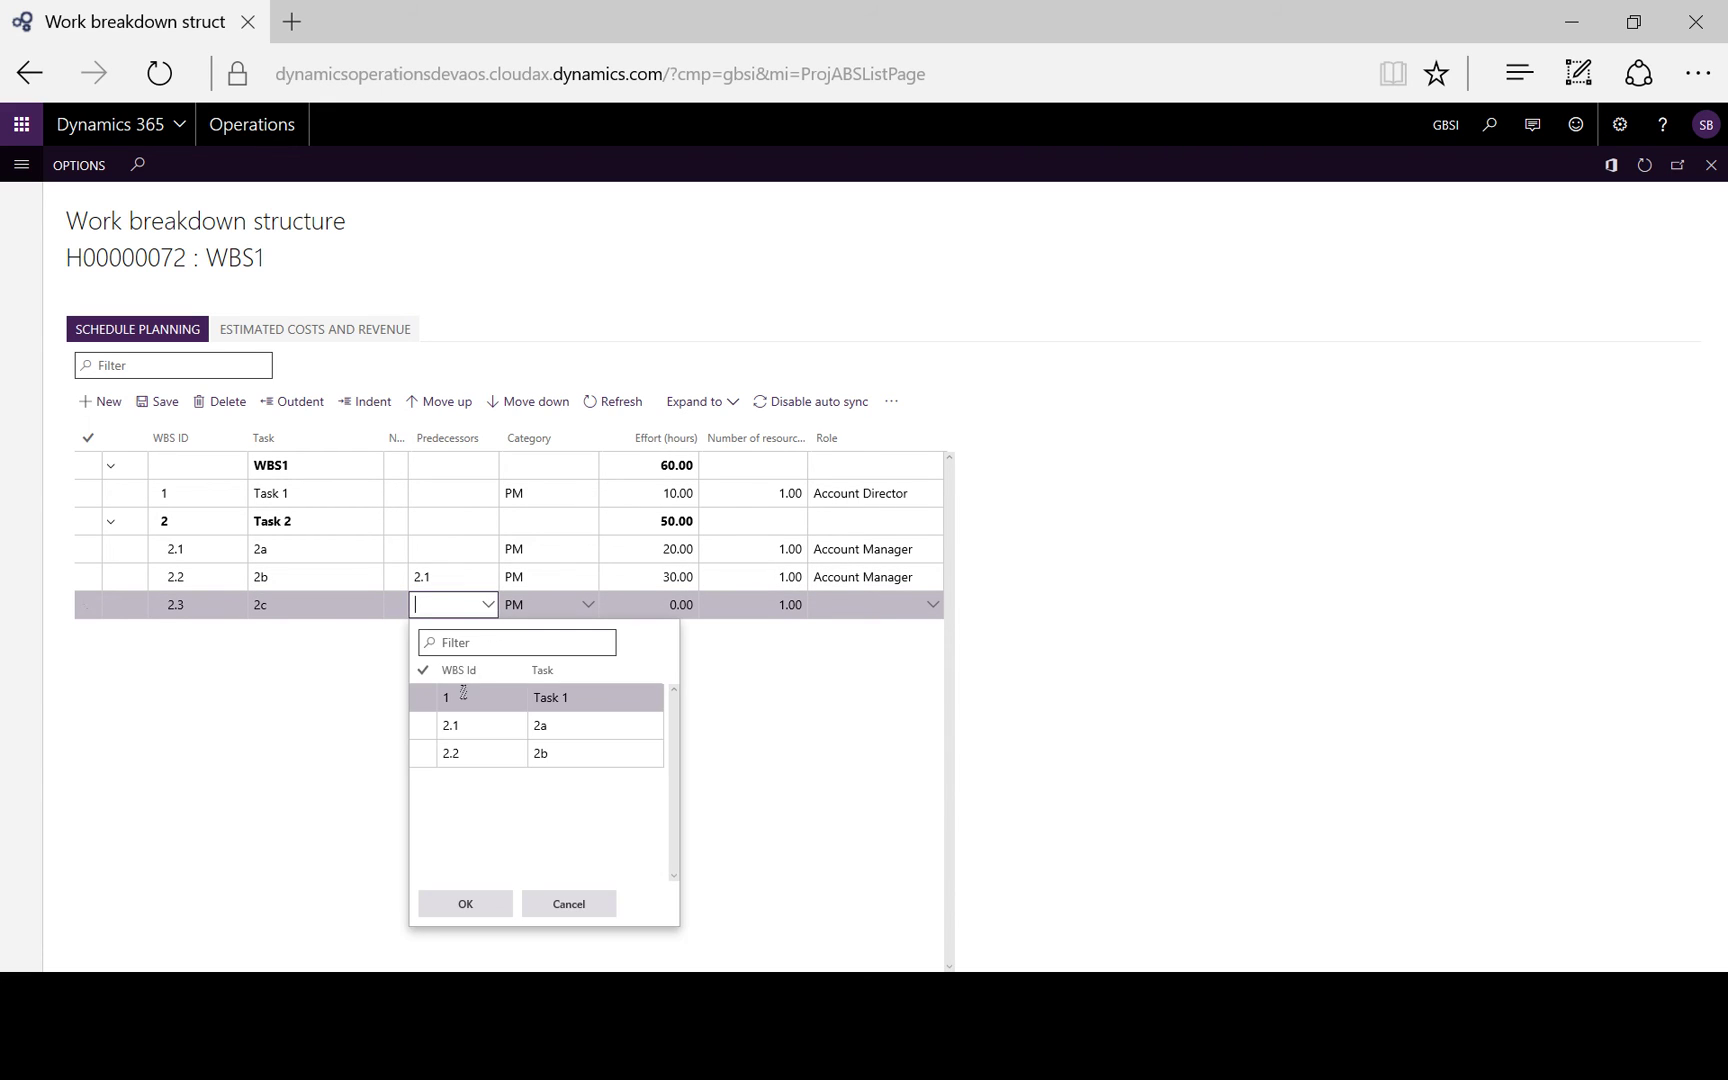
click(422, 755)
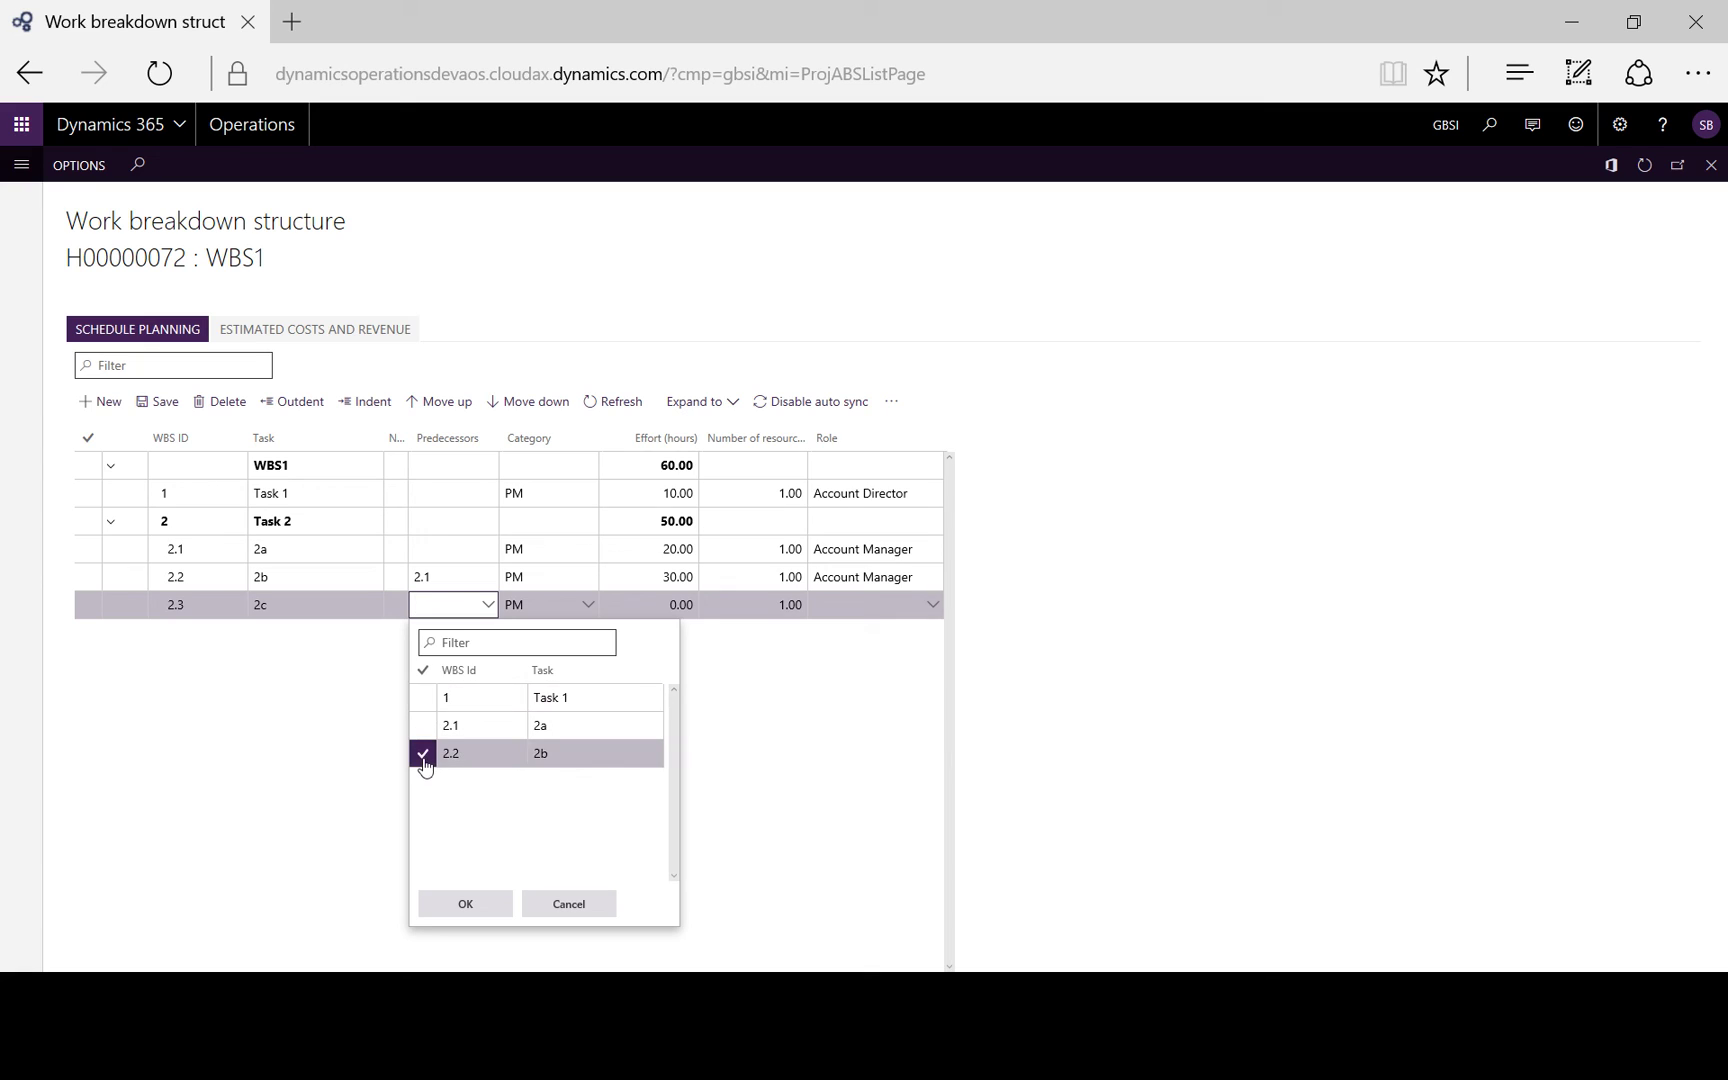
click(485, 905)
Set 2c to 35 effort hours with the Account Planner role, rolling totals to 85.00 and 95.00.
key(Tab)
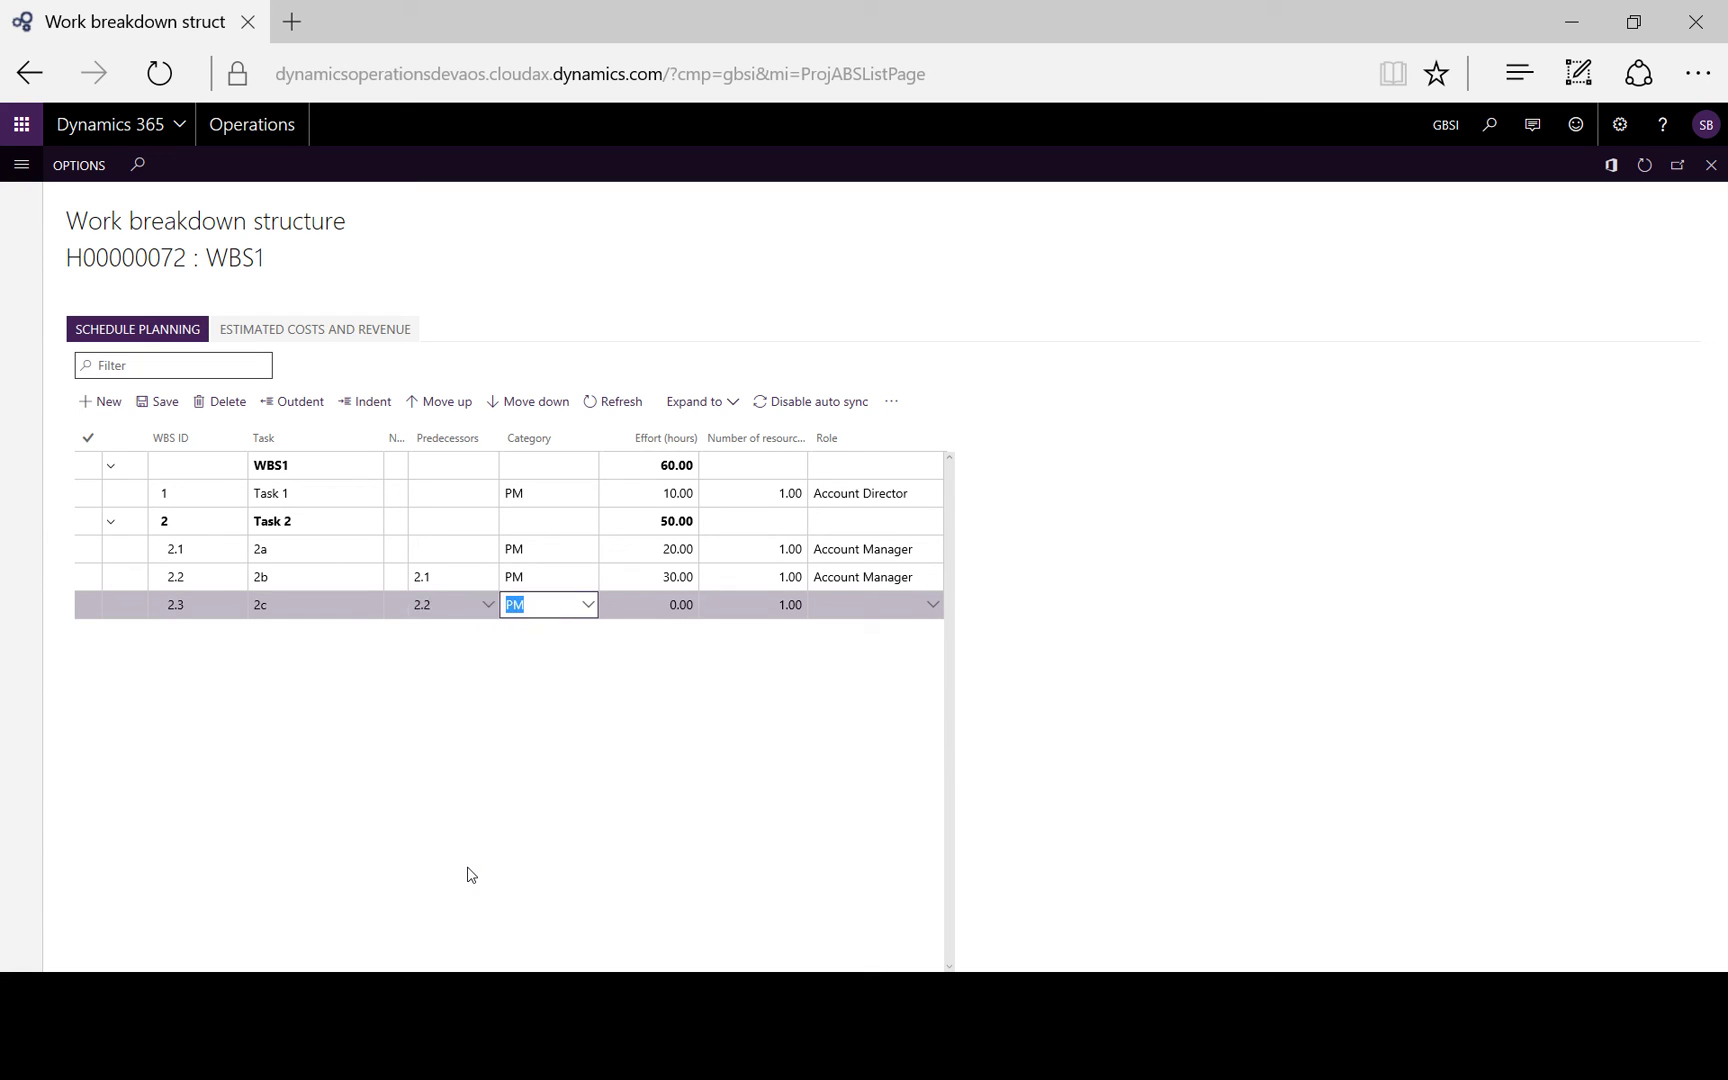
key(Tab)
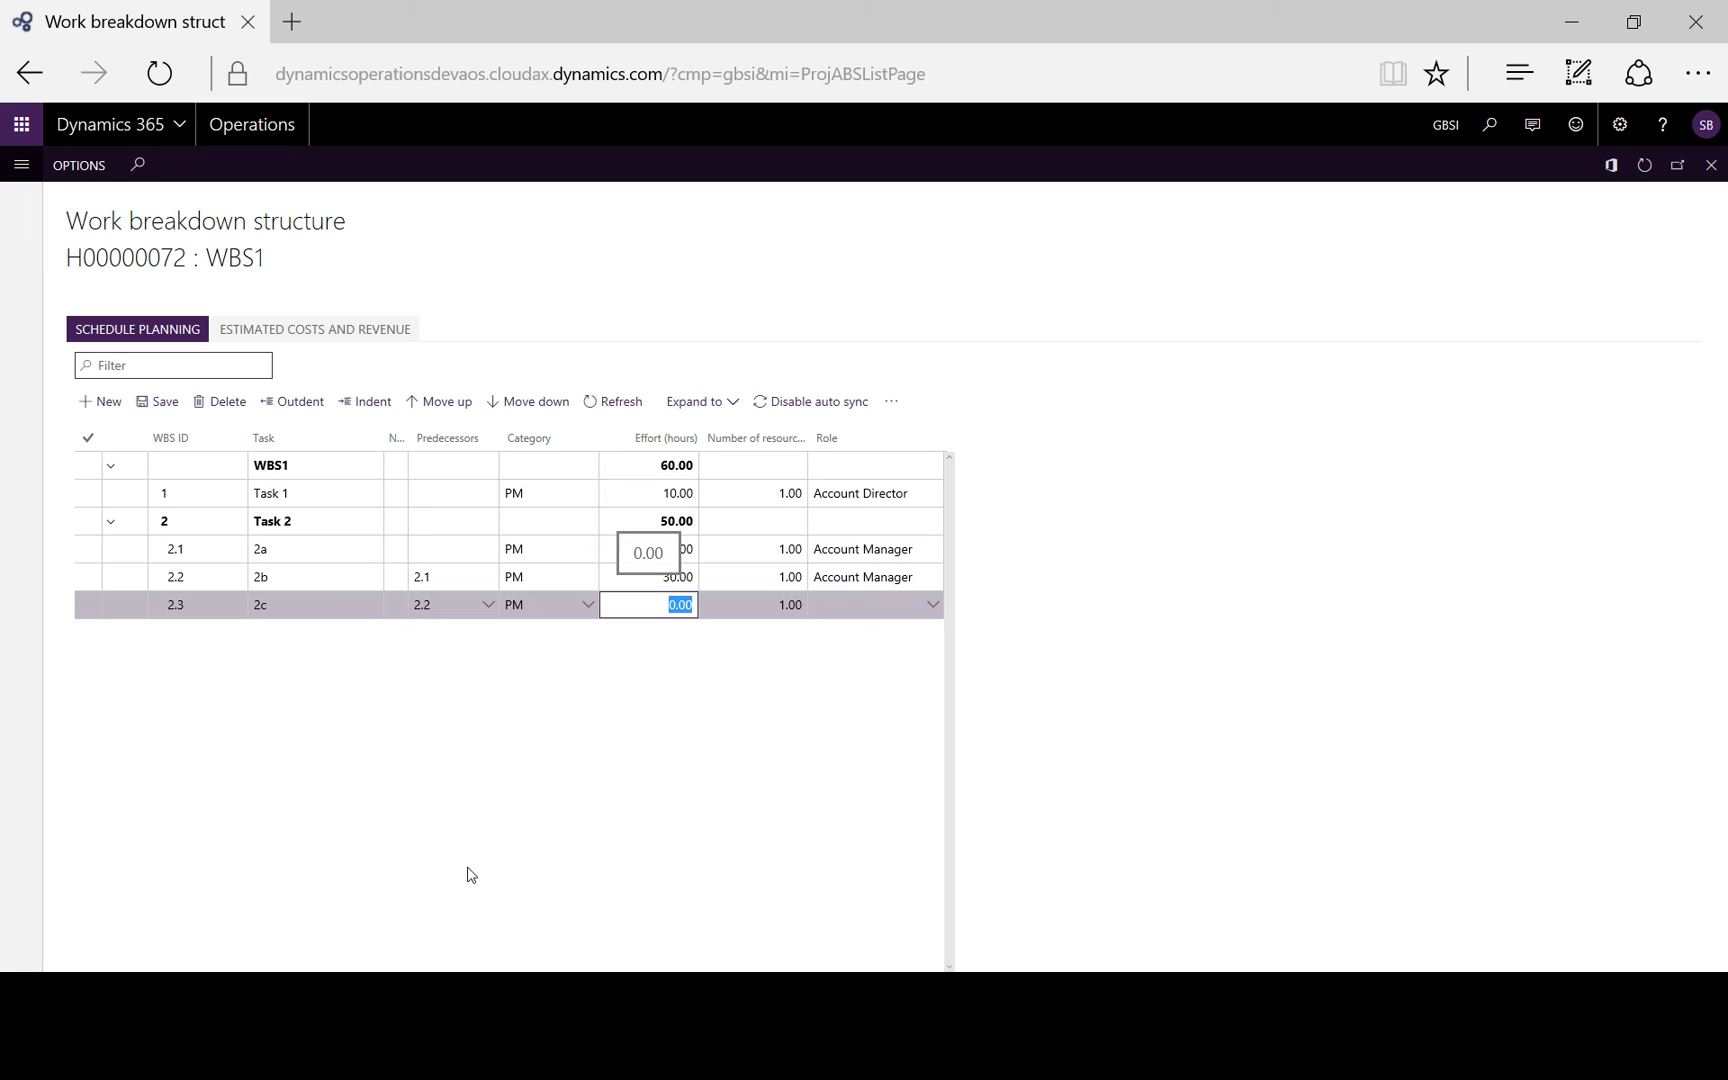
text(35)
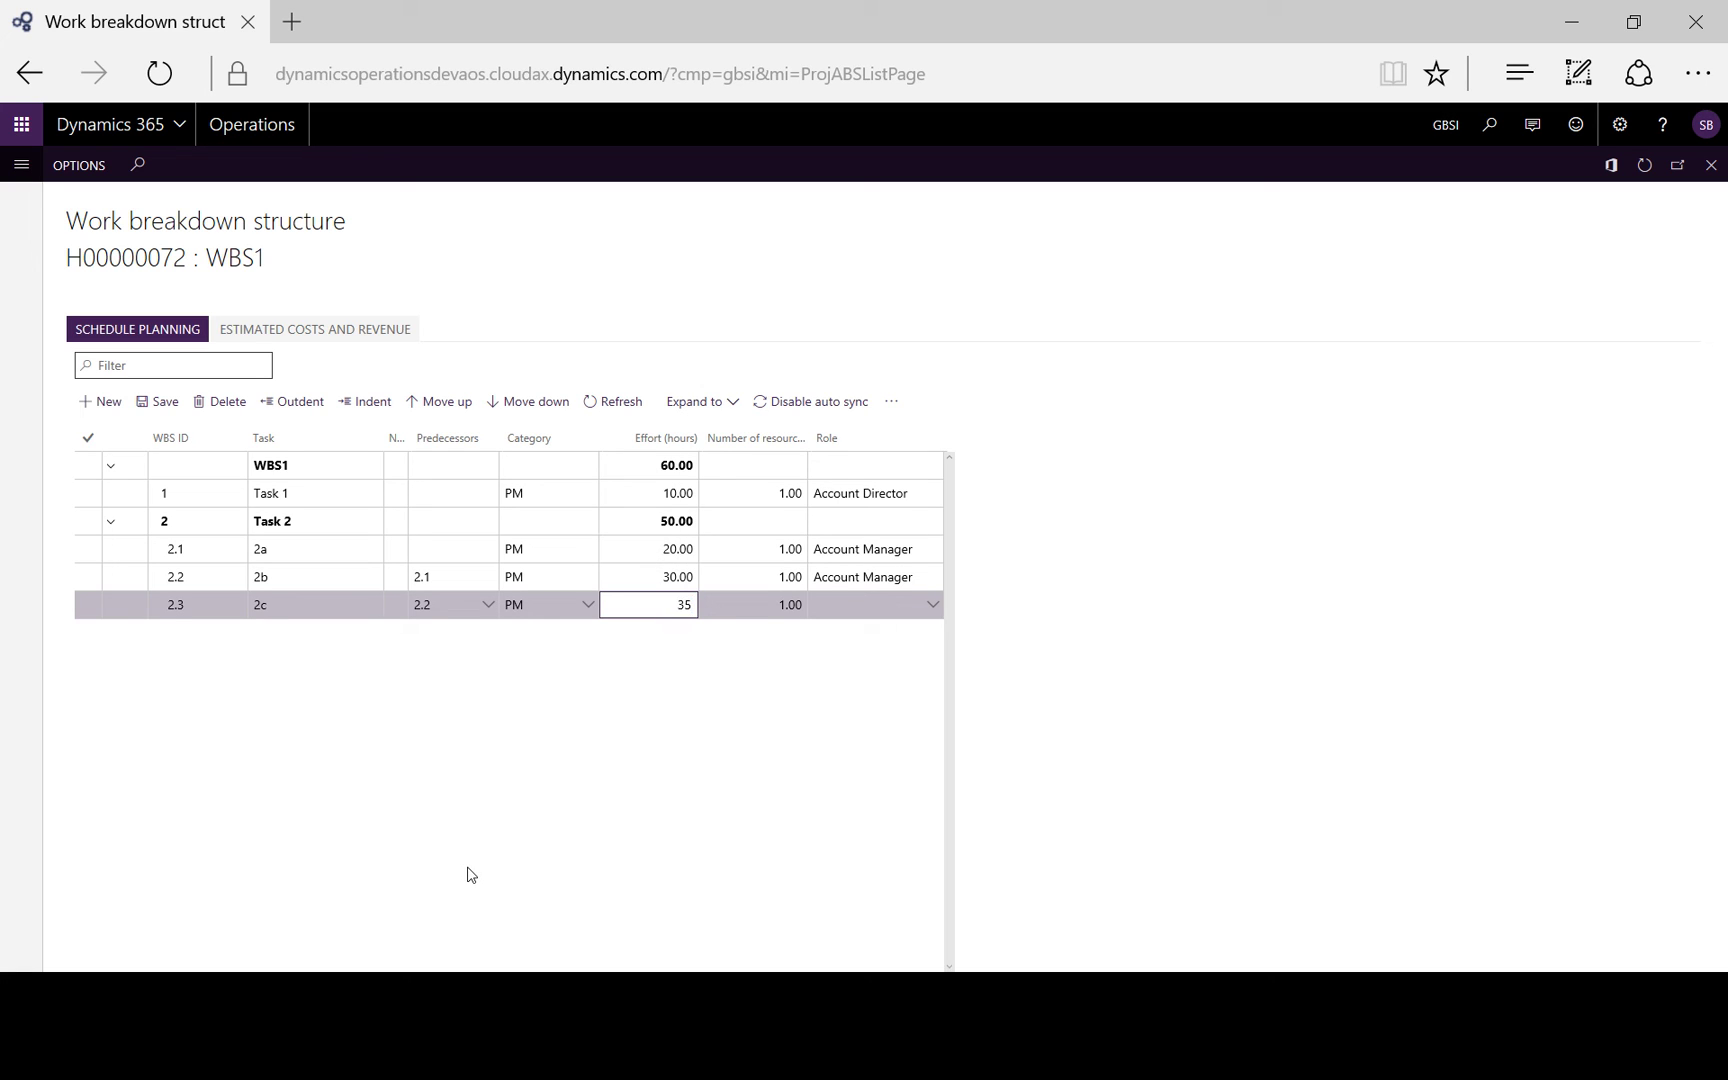
key(Tab)
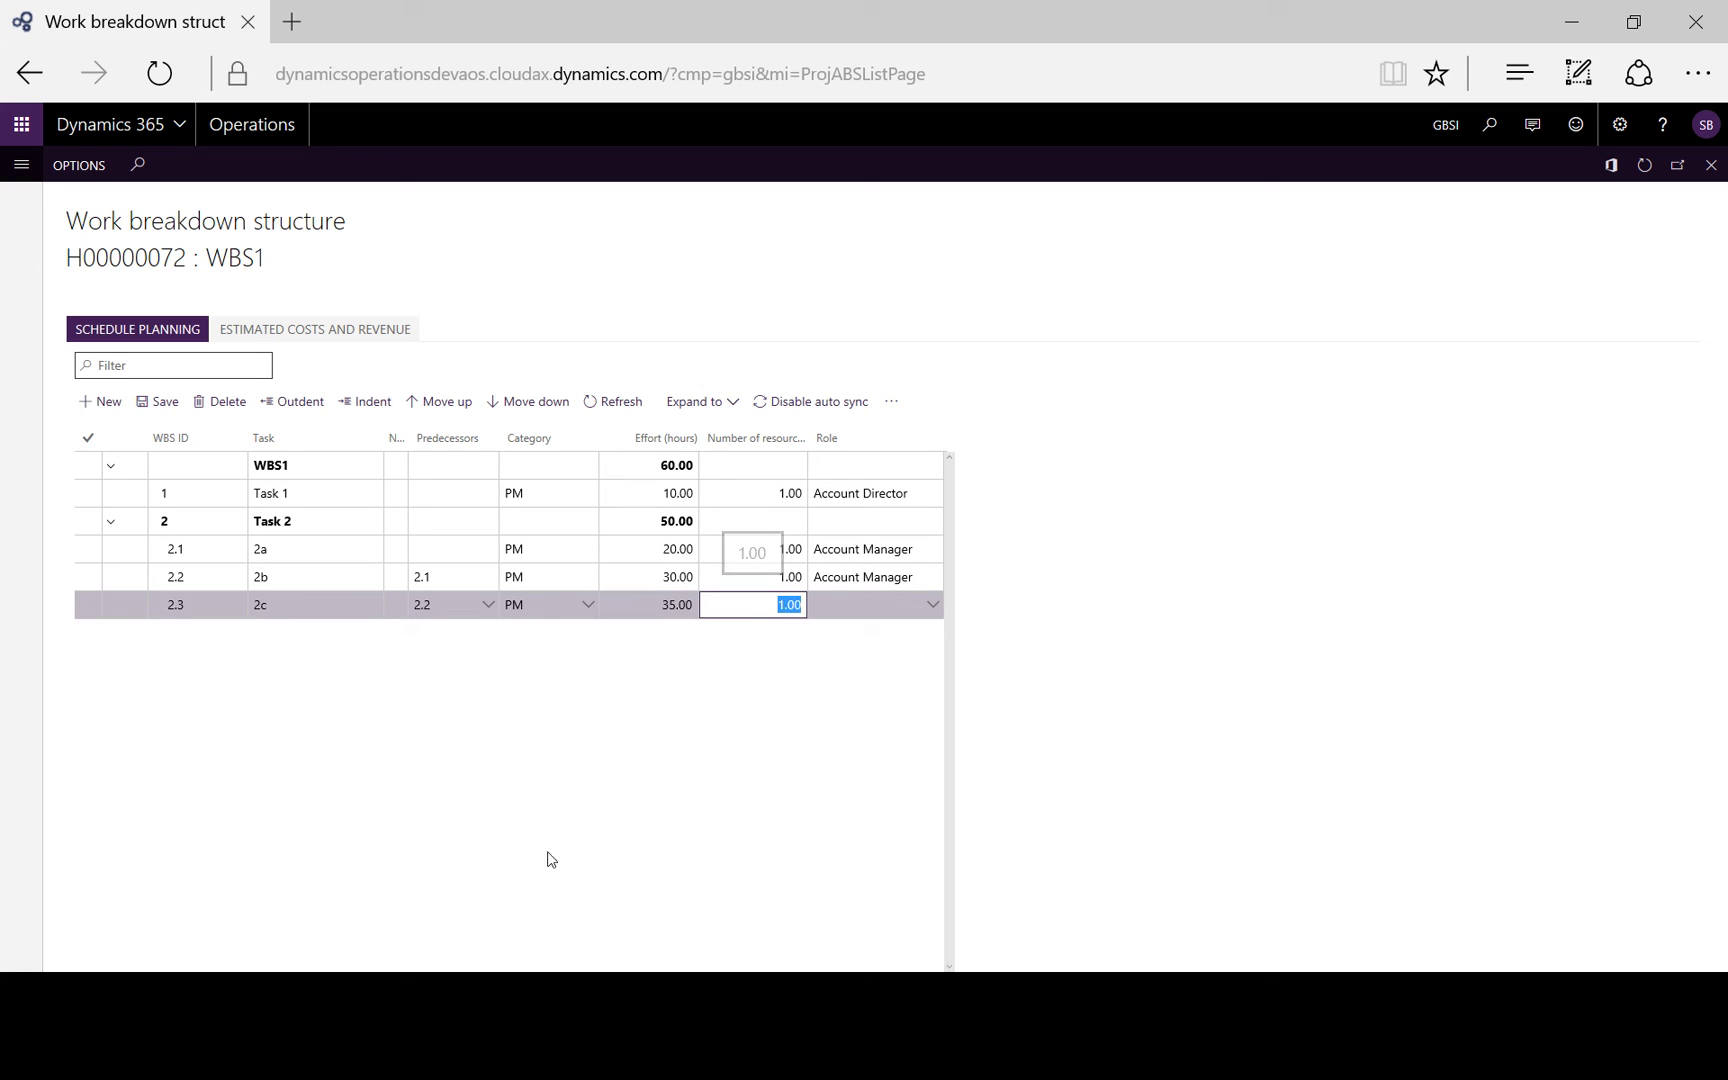
key(Tab)
click(934, 606)
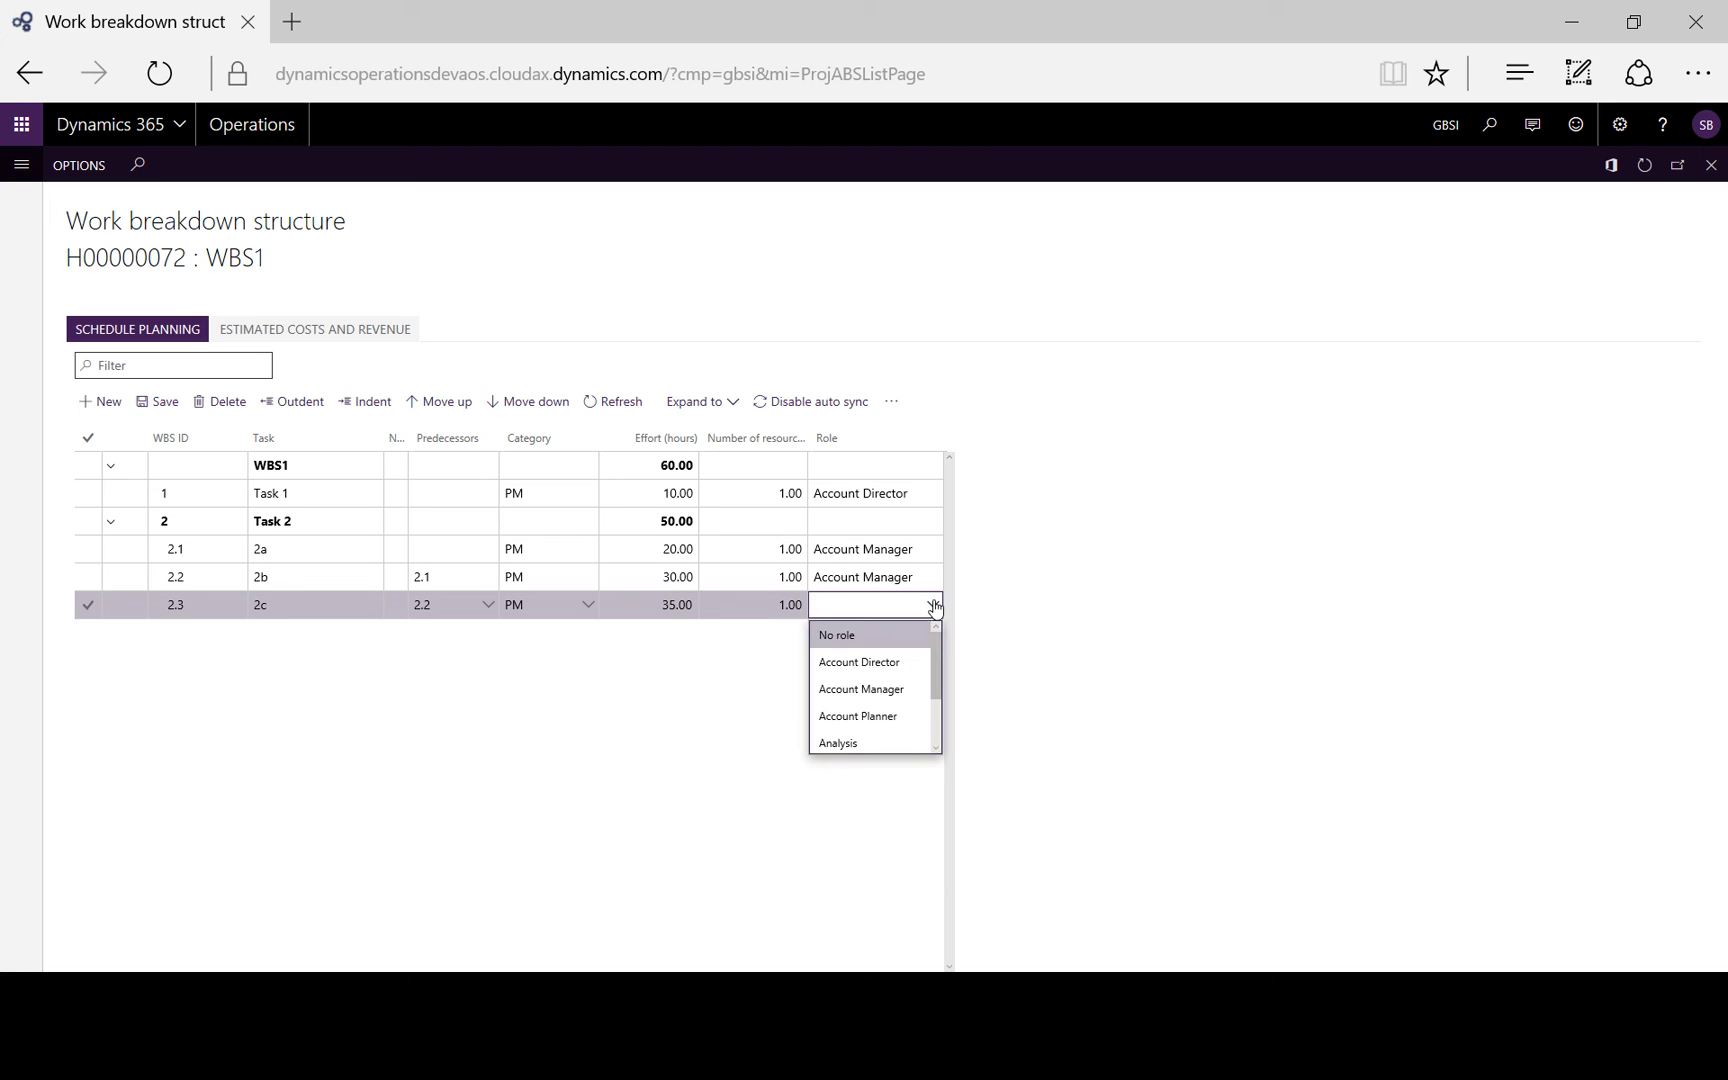
click(882, 719)
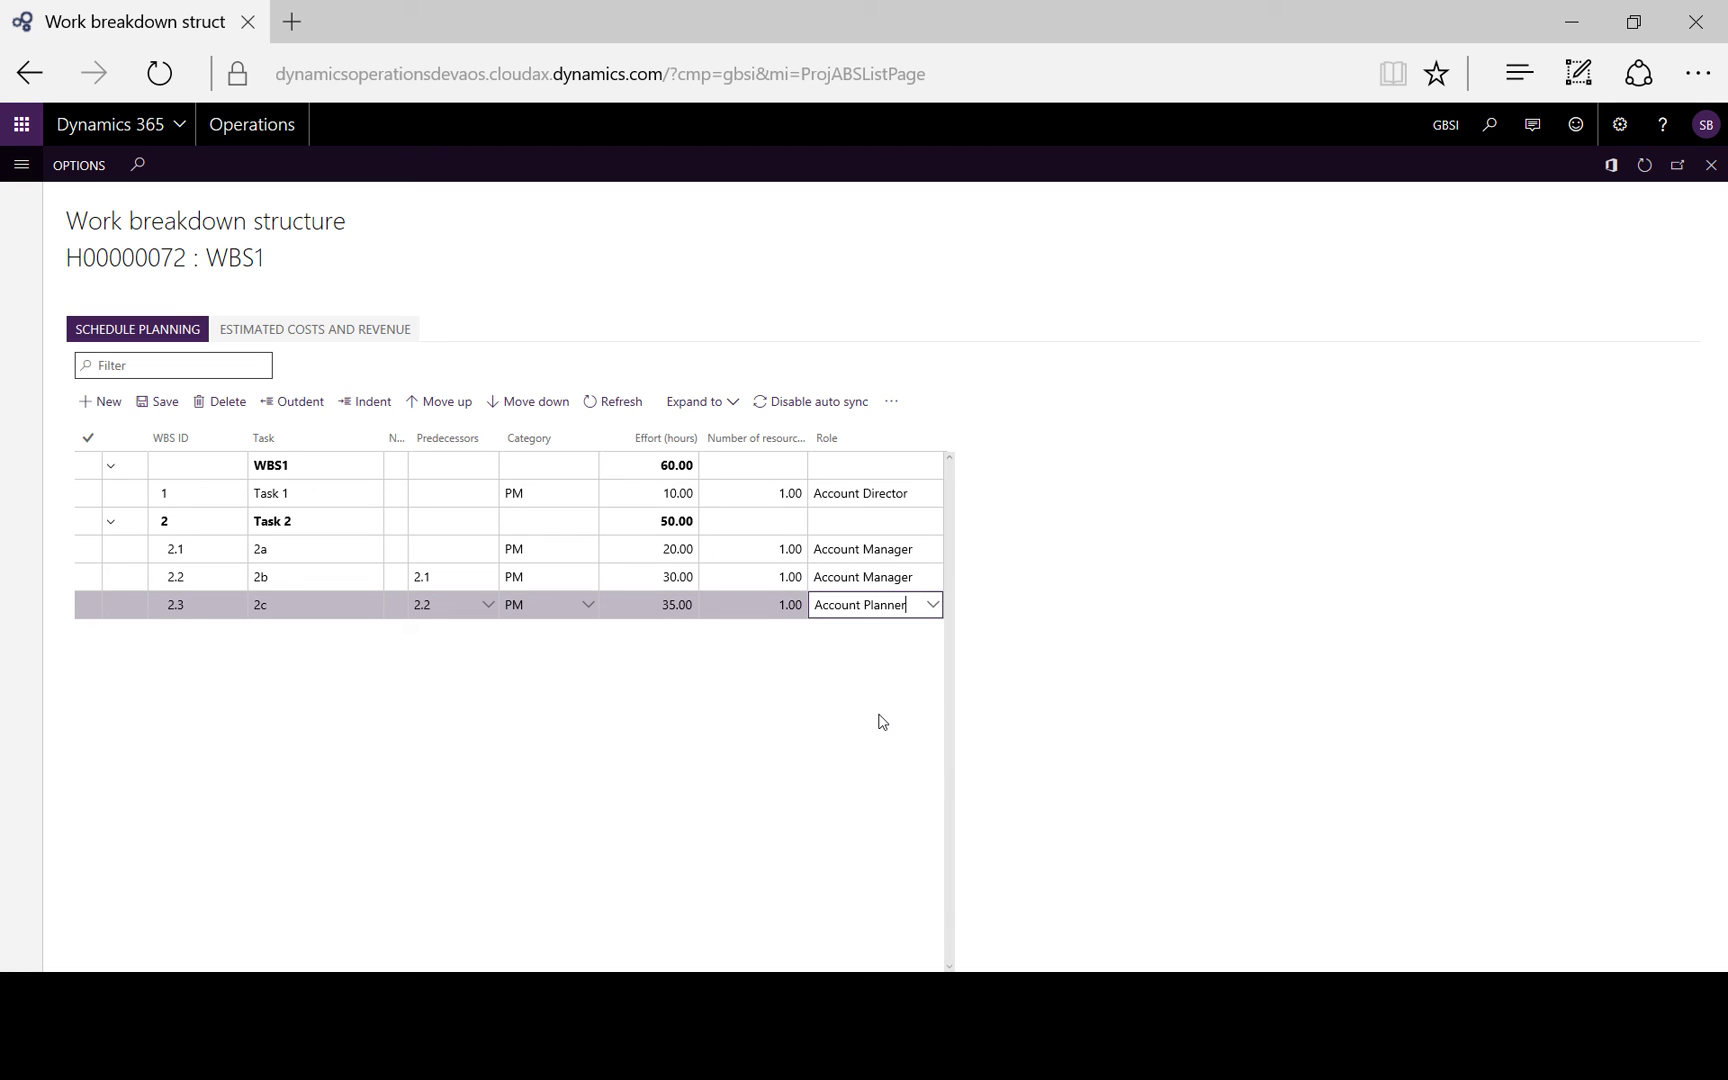
click(657, 697)
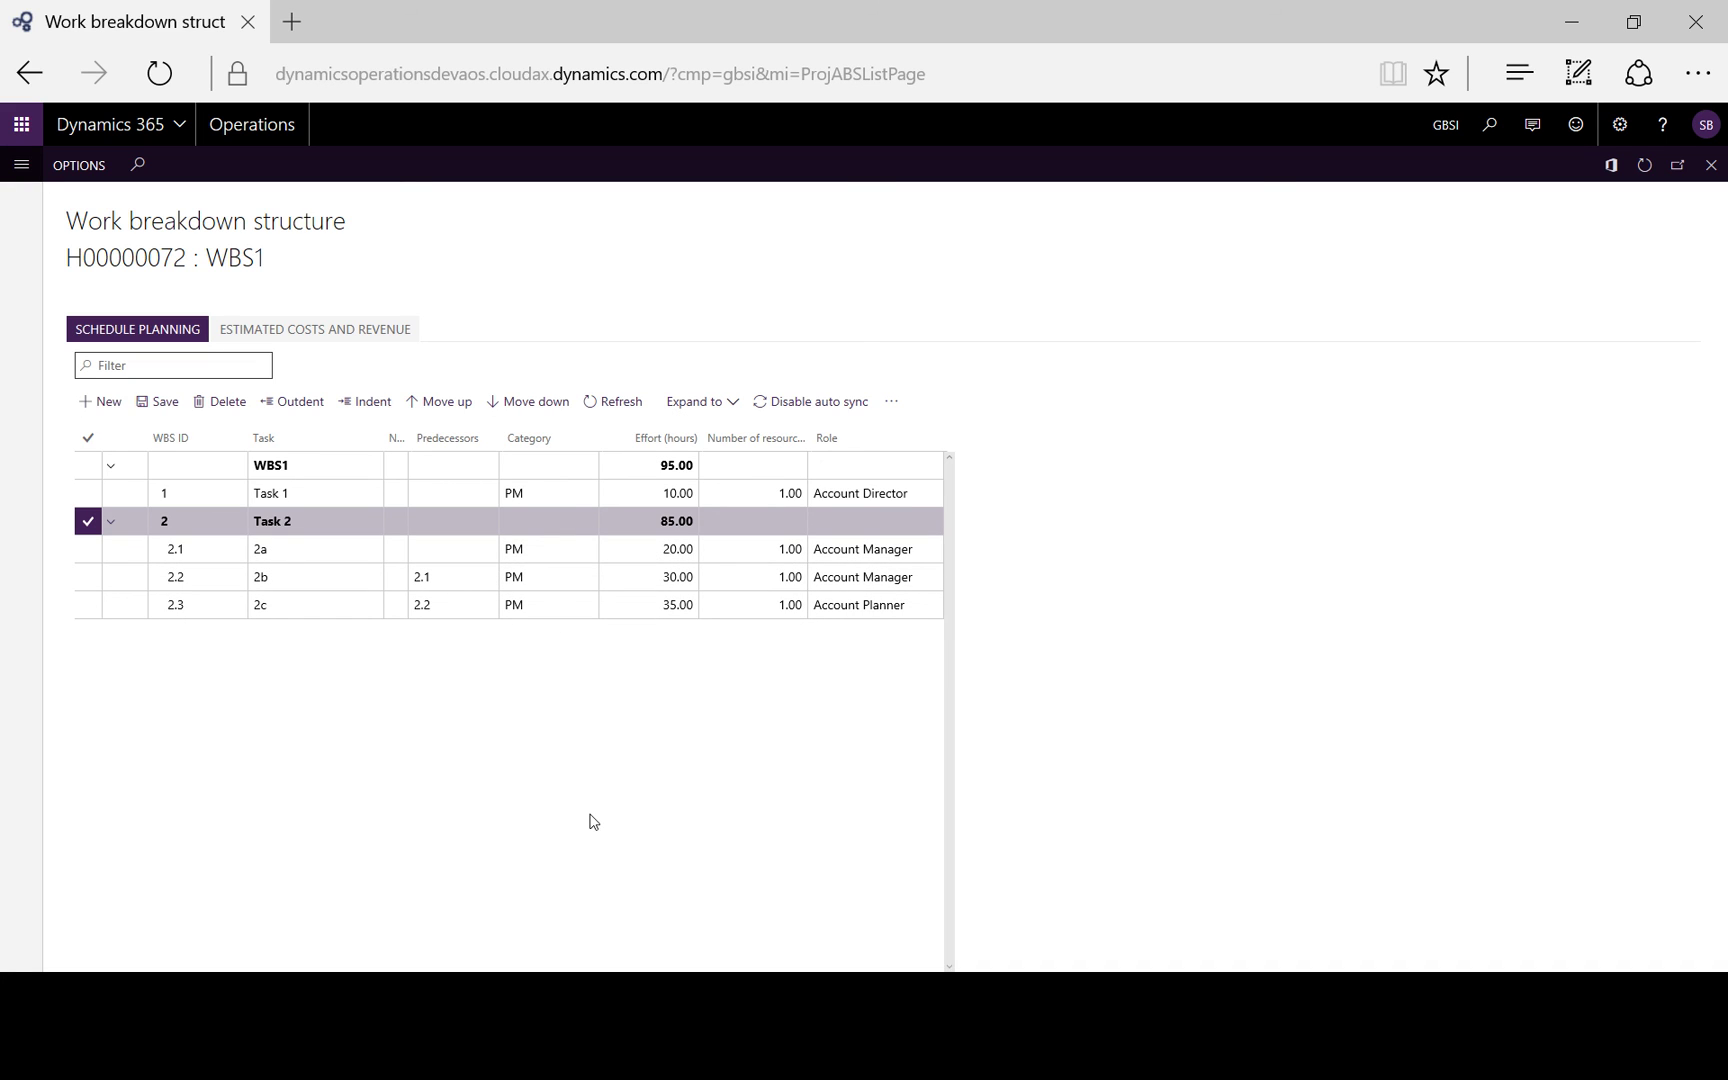
View WBS1's estimated costs and revenue: 19,000.00 cost and 33,250.00 sales.
click(330, 339)
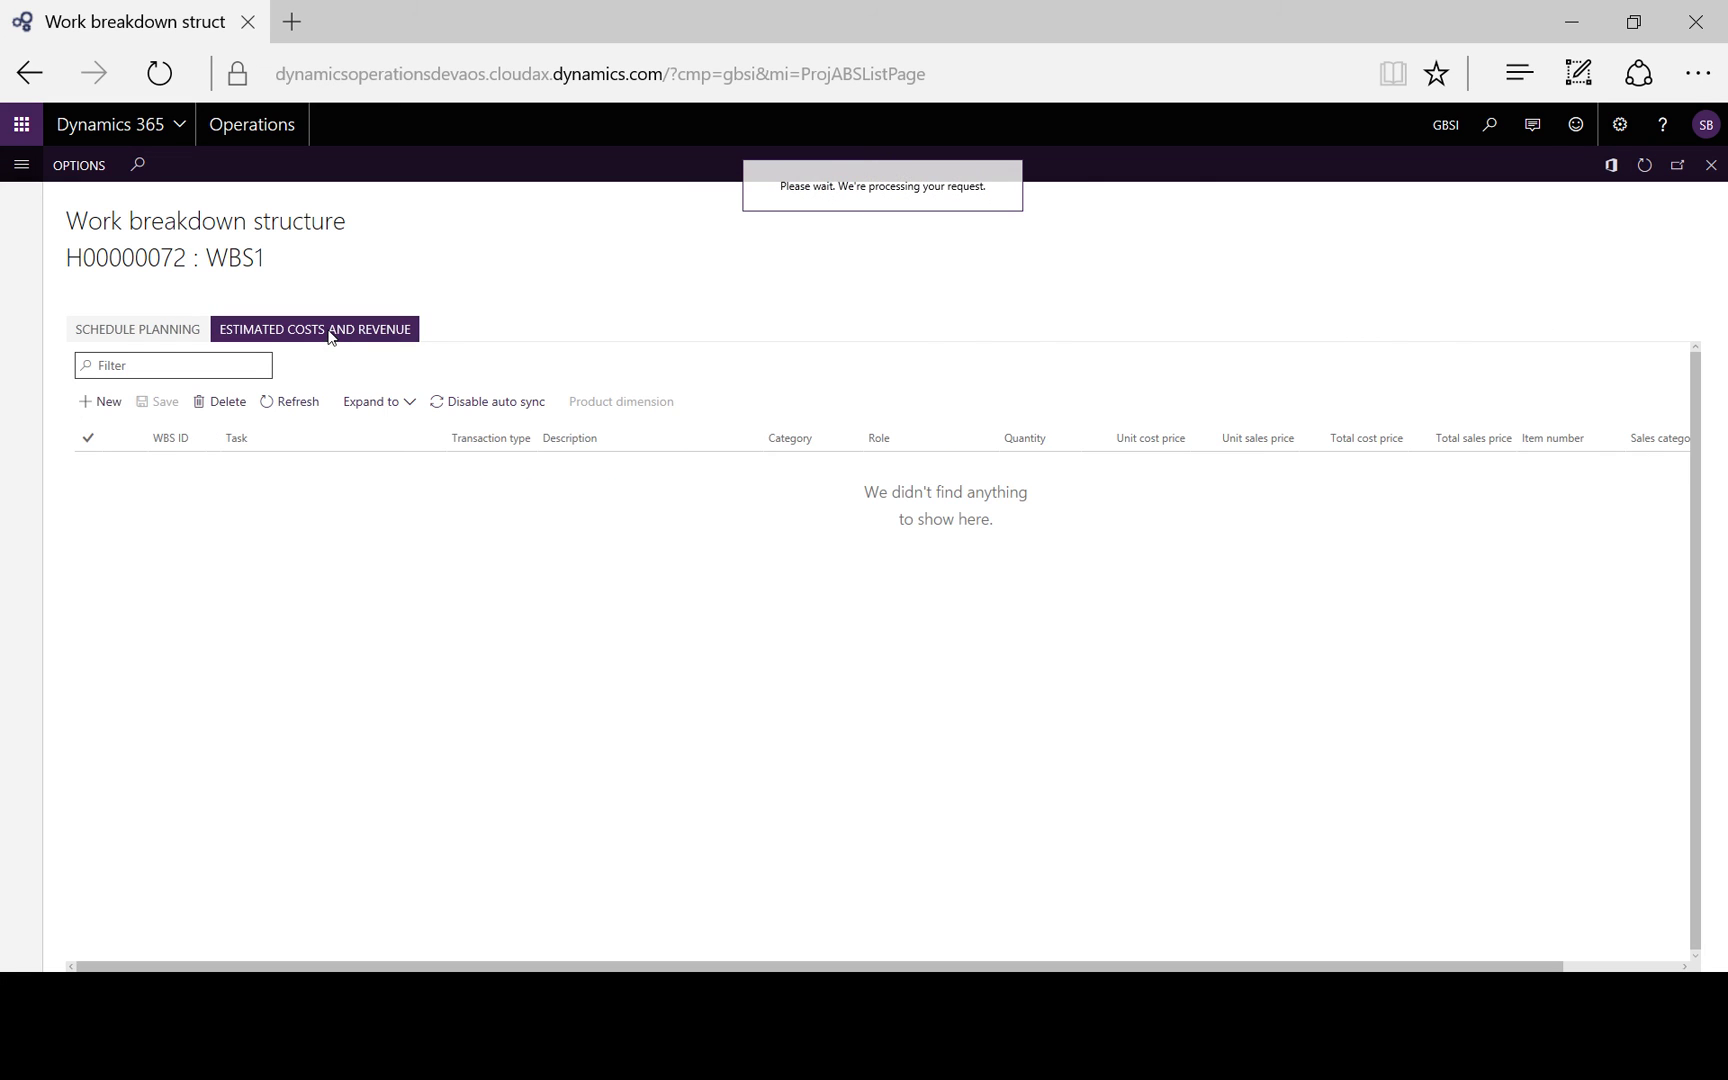